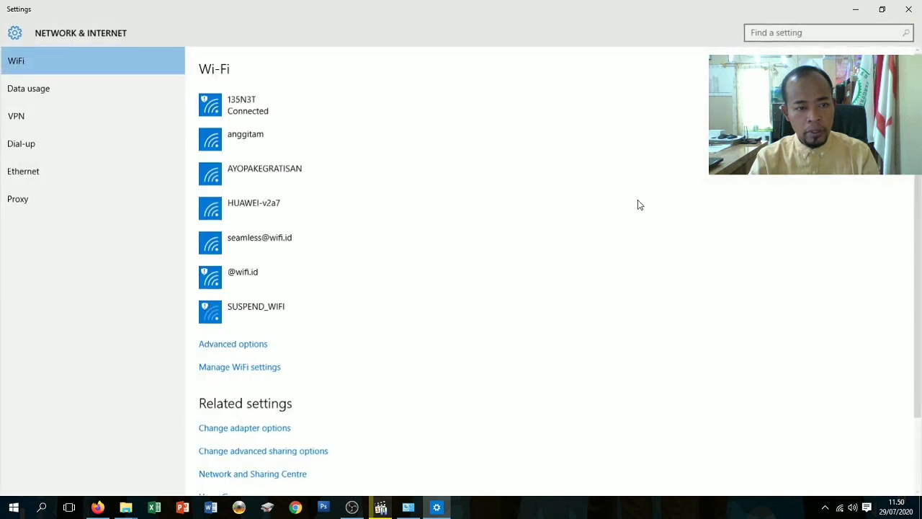
From the Wi-Fi settings page, open Change adapter options and maximize Network Connections.
scroll(274, 389, down, 3)
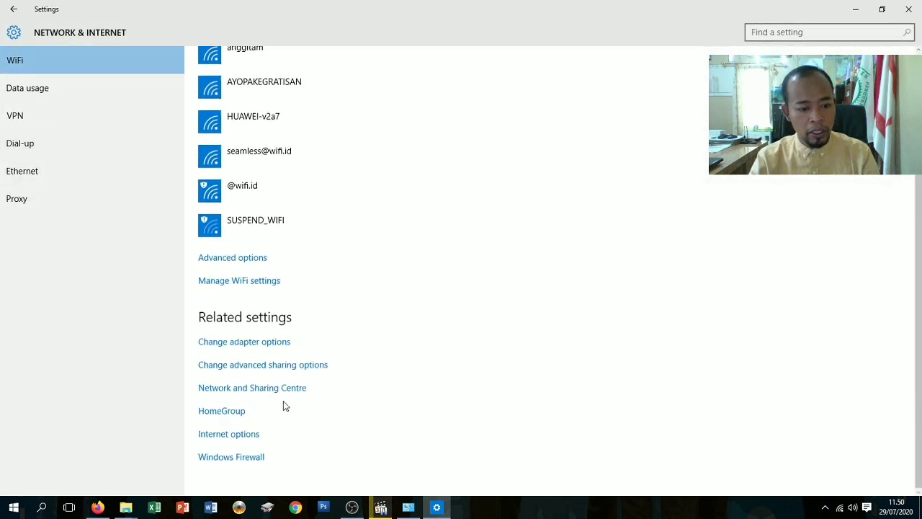
click(258, 347)
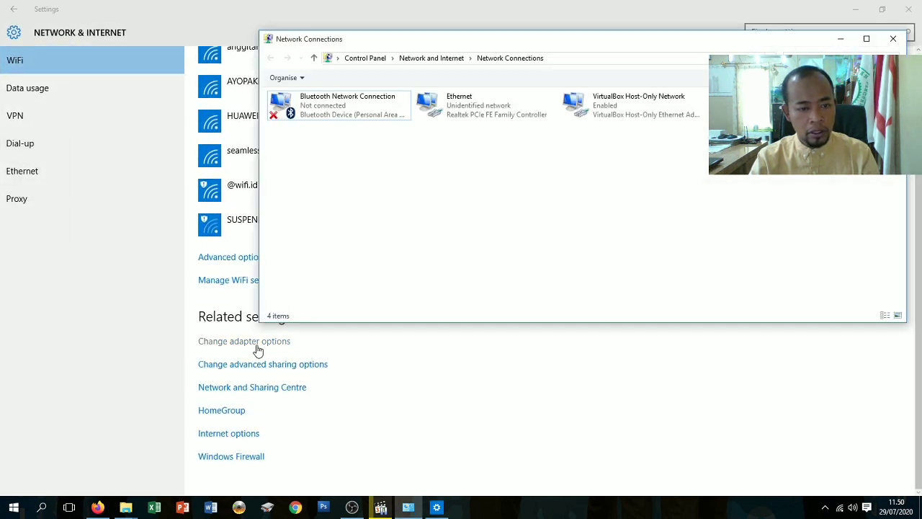
click(865, 40)
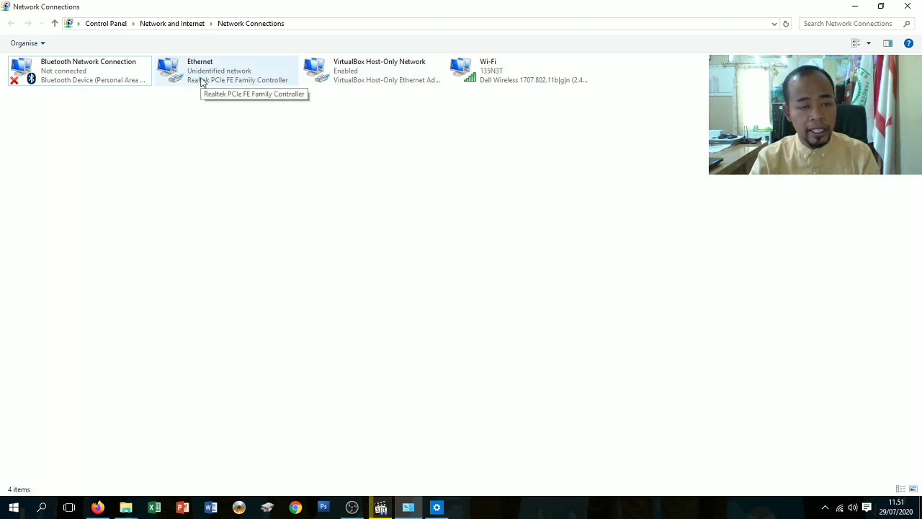
Open the Ethernet adapter's Internet Protocol Version 4 properties dialog.
right_click(217, 71)
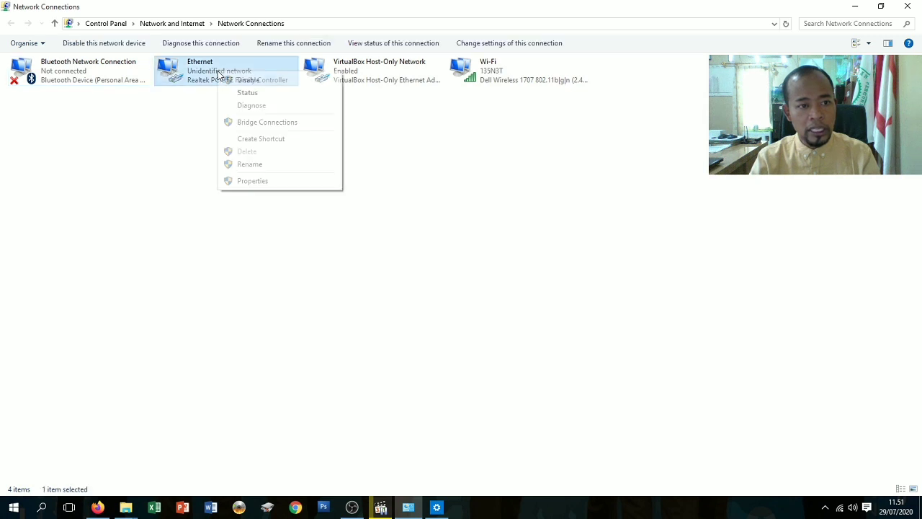
click(242, 181)
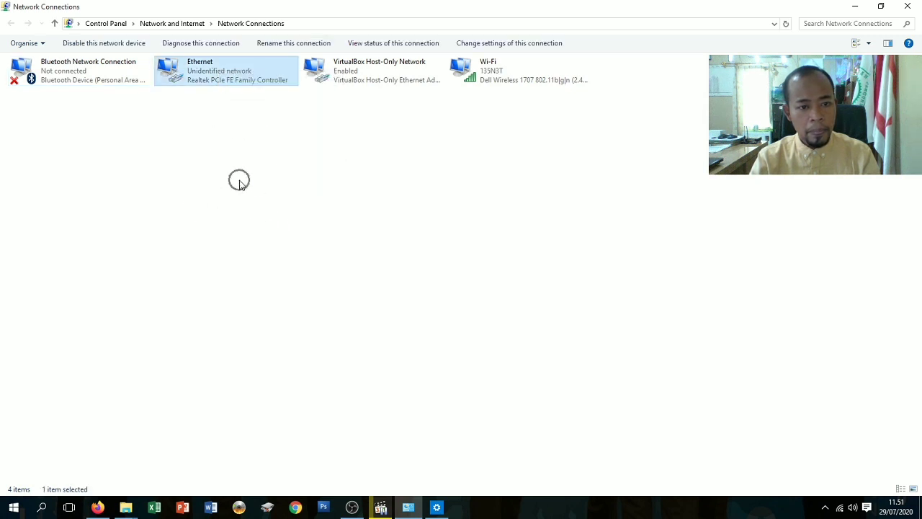
drag(145, 57, 358, 55)
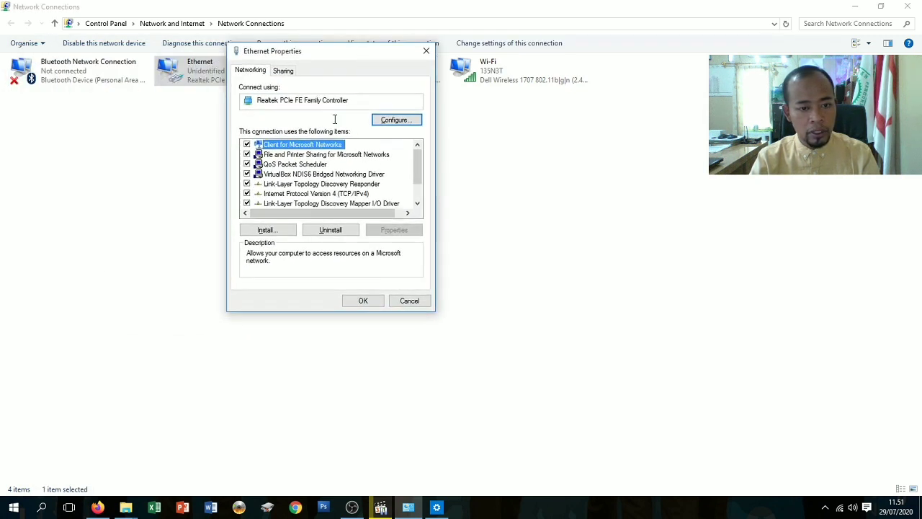
click(333, 194)
click(394, 231)
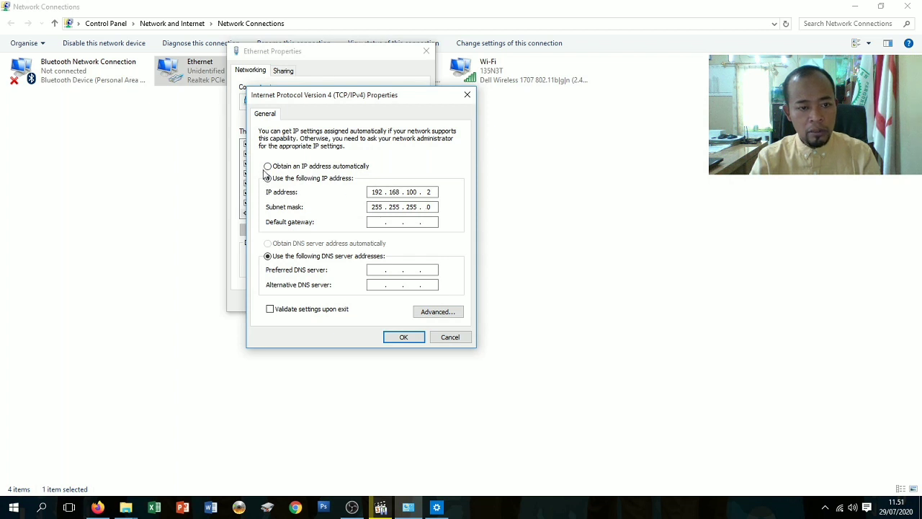
click(267, 166)
click(268, 243)
click(403, 337)
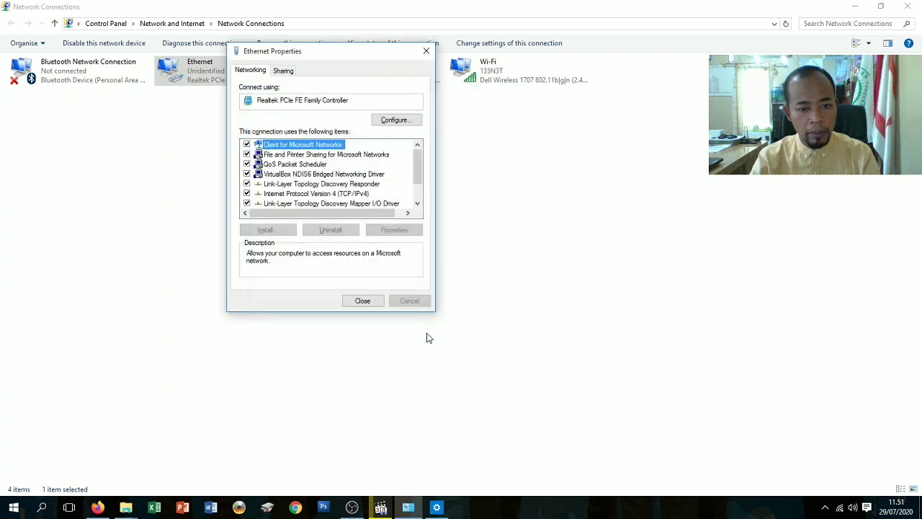
click(321, 193)
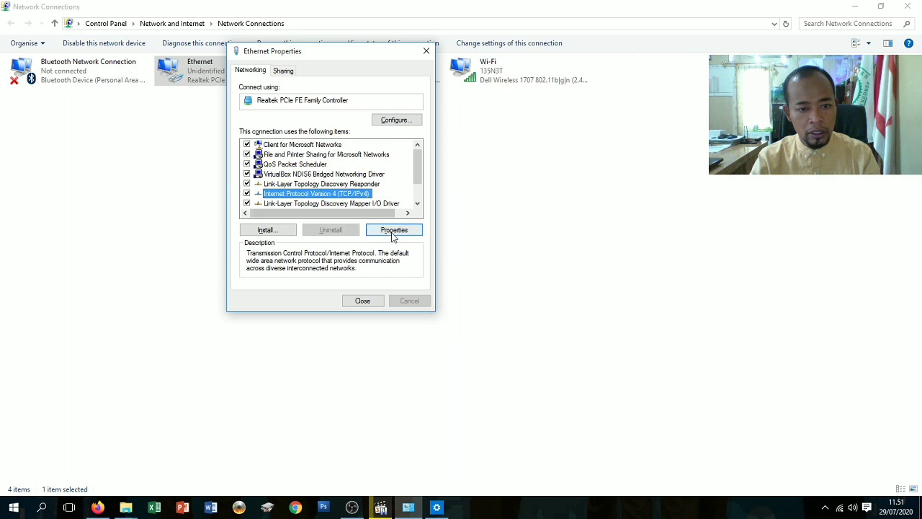
click(394, 230)
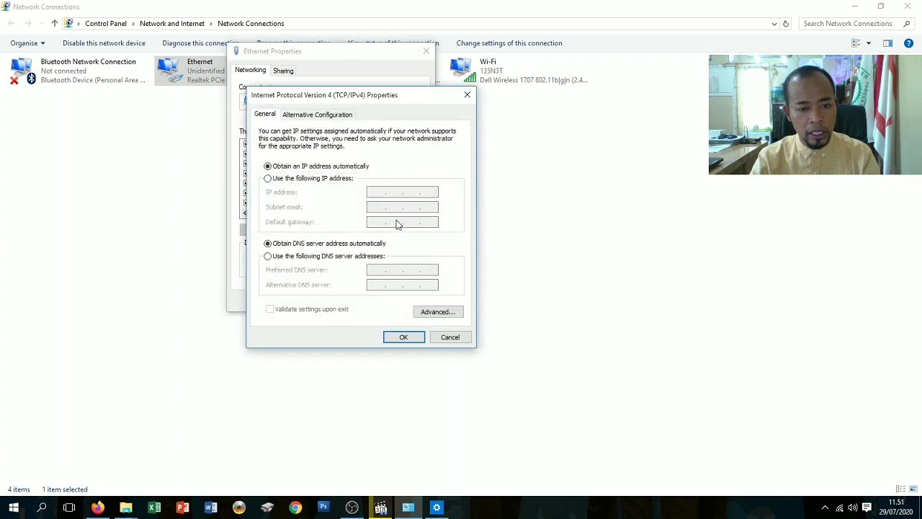
Set a static IP 192.168.100.2 with subnet mask 255.255.255.0, then save and close.
click(268, 179)
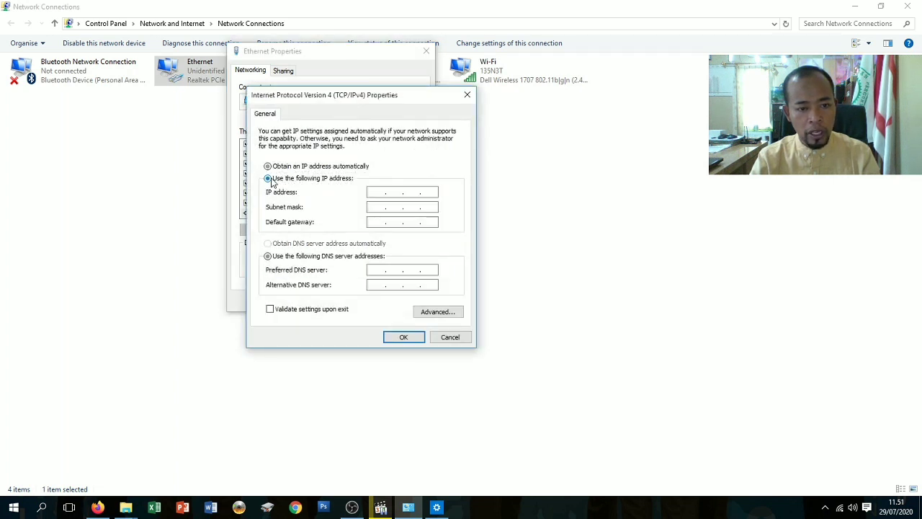
click(371, 192)
text(192 . 168 . )
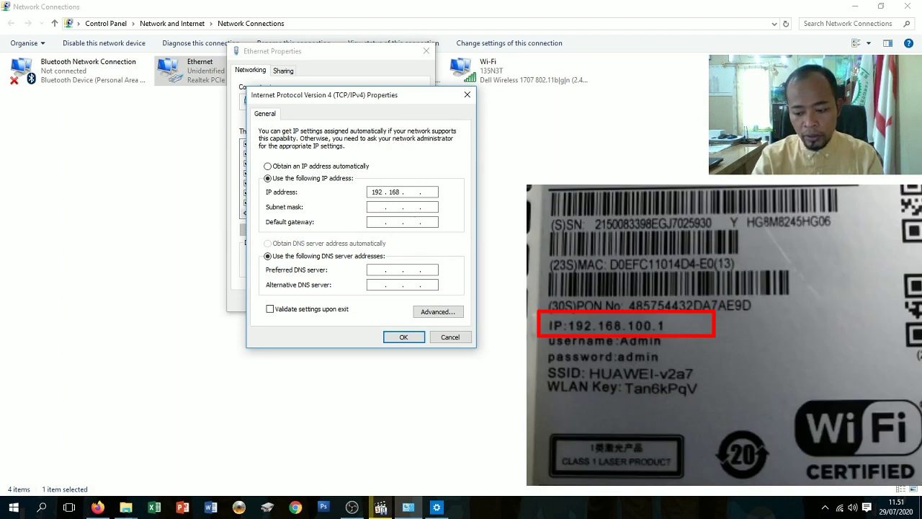
text(100 . 1)
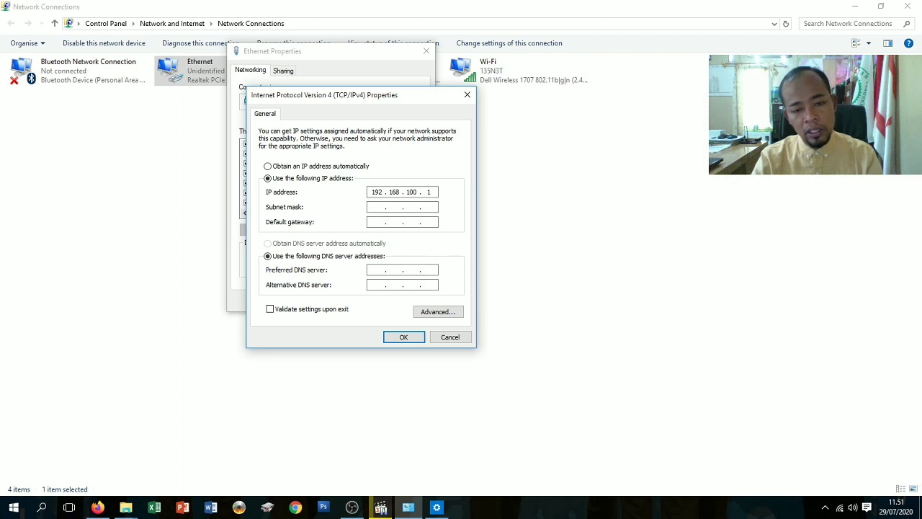
key(BackSpace)
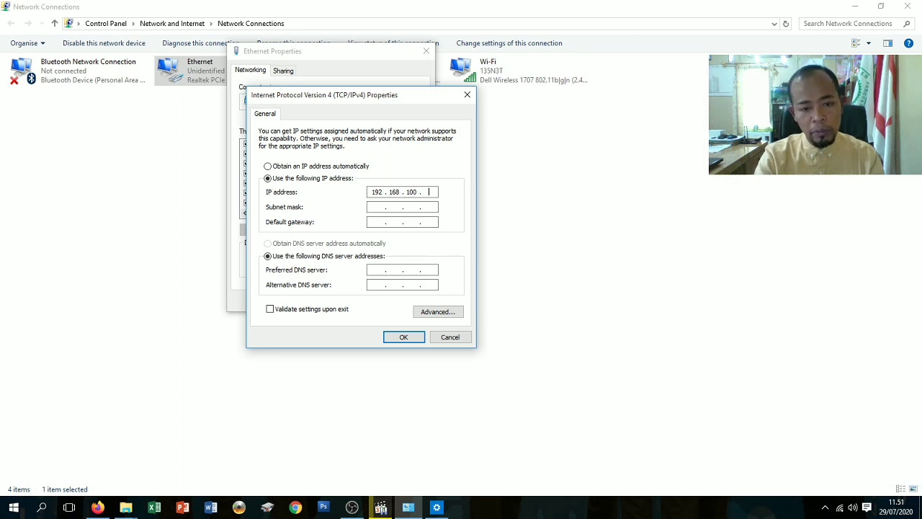
text(2)
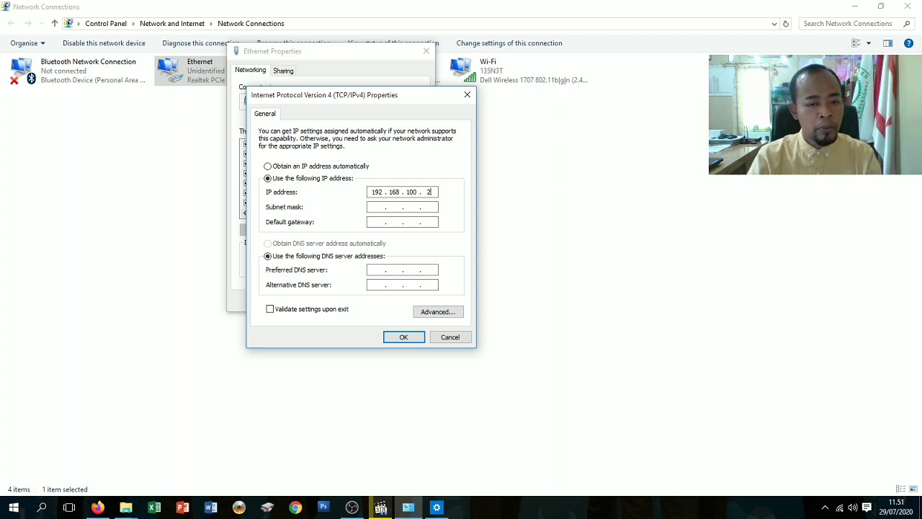
click(374, 207)
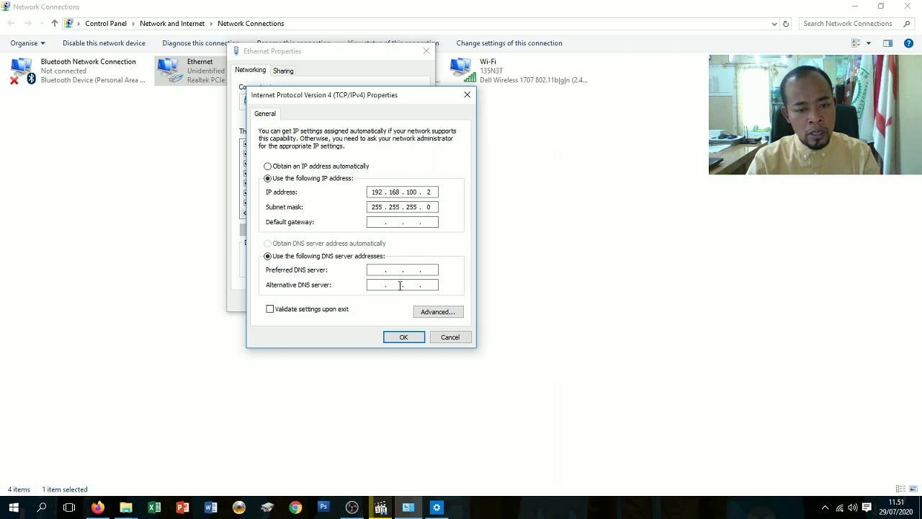
click(393, 344)
click(368, 306)
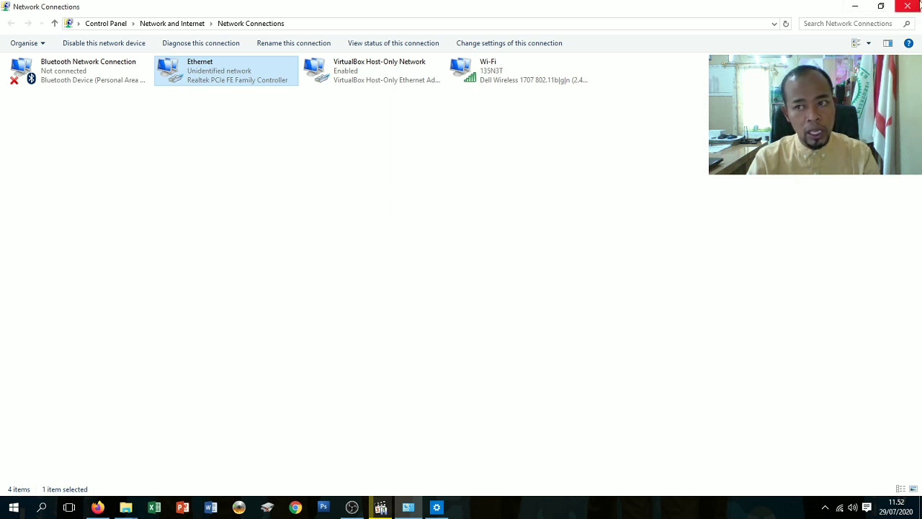
Close Network Connections and Settings, refresh the desktop, and launch Firefox from Start.
click(909, 6)
click(905, 7)
right_click(615, 155)
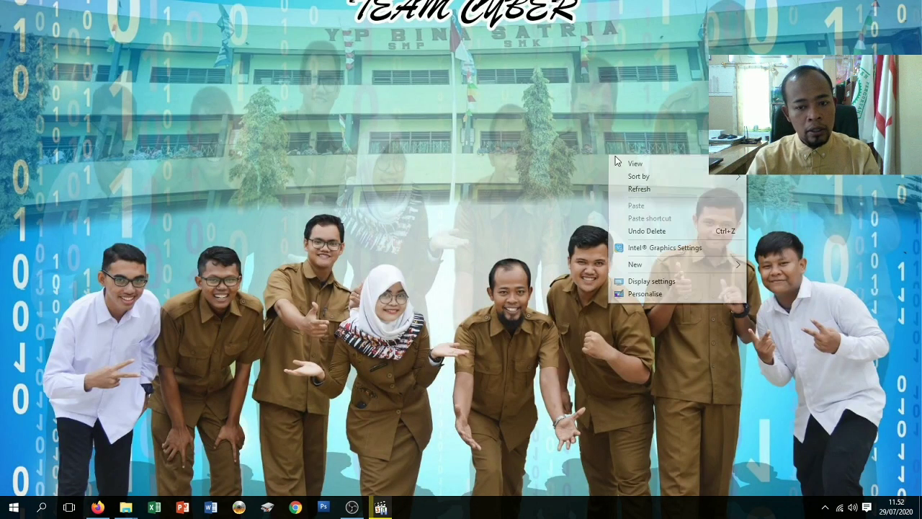
click(423, 180)
right_click(424, 179)
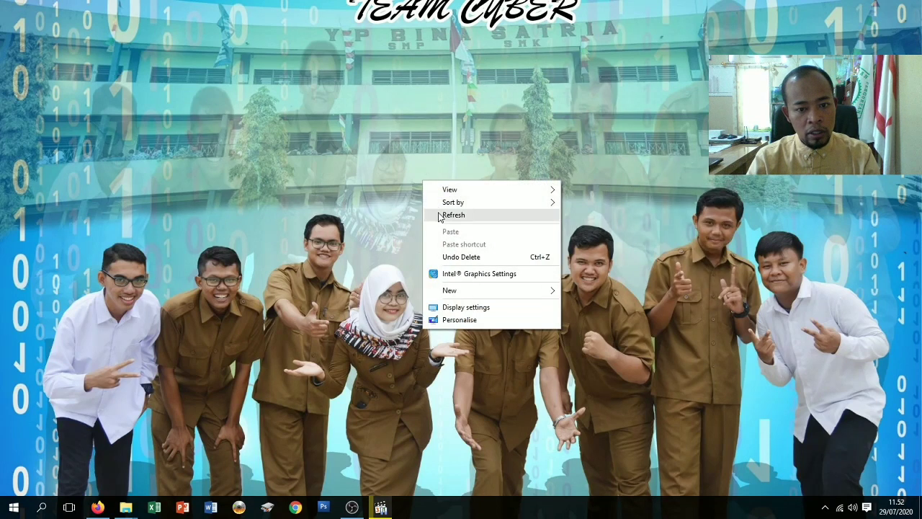
click(440, 216)
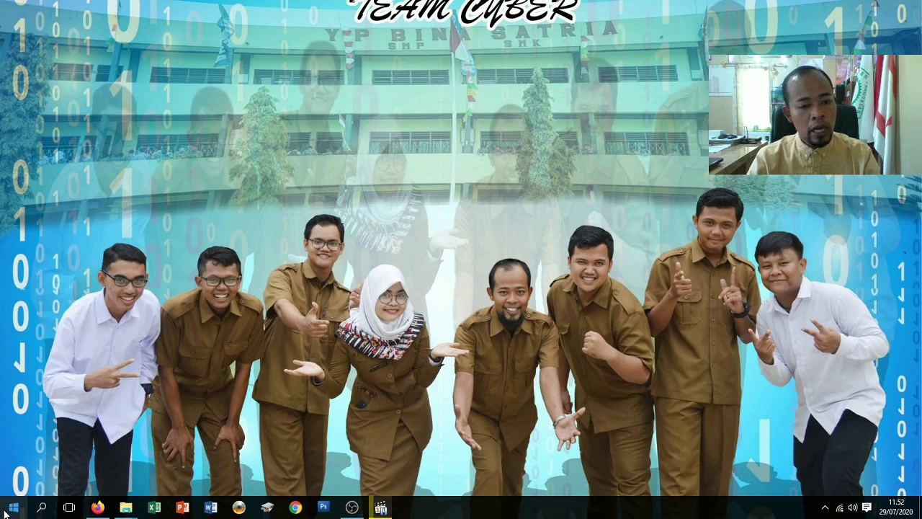
click(13, 508)
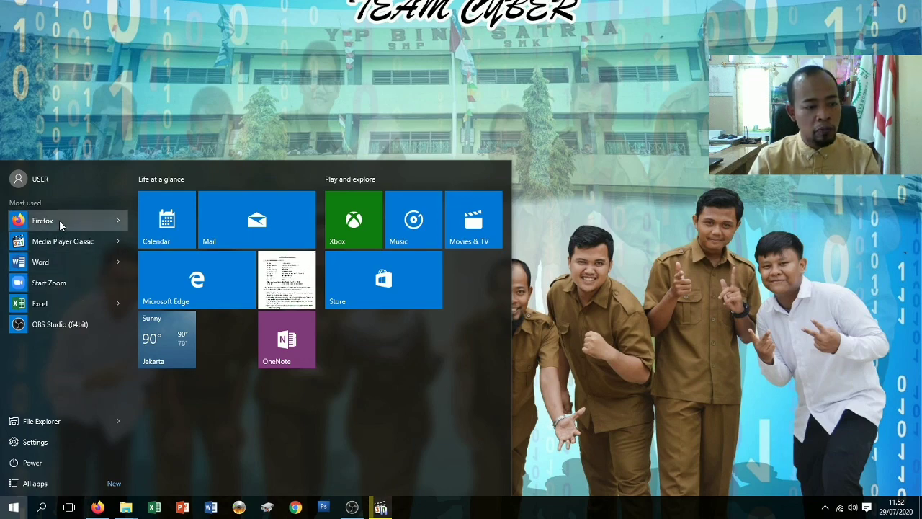
click(59, 220)
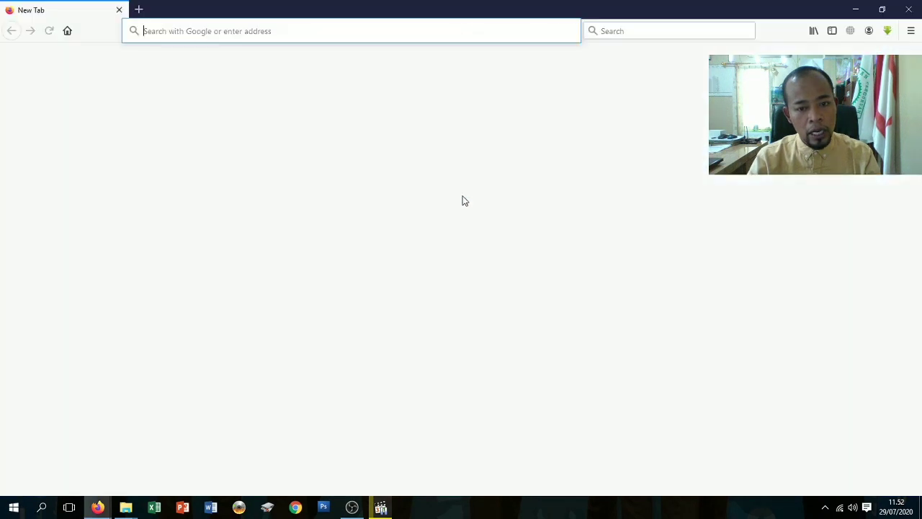
Load the router address 192.168.100.1 from Firefox's address bar.
click(217, 23)
text(192.168)
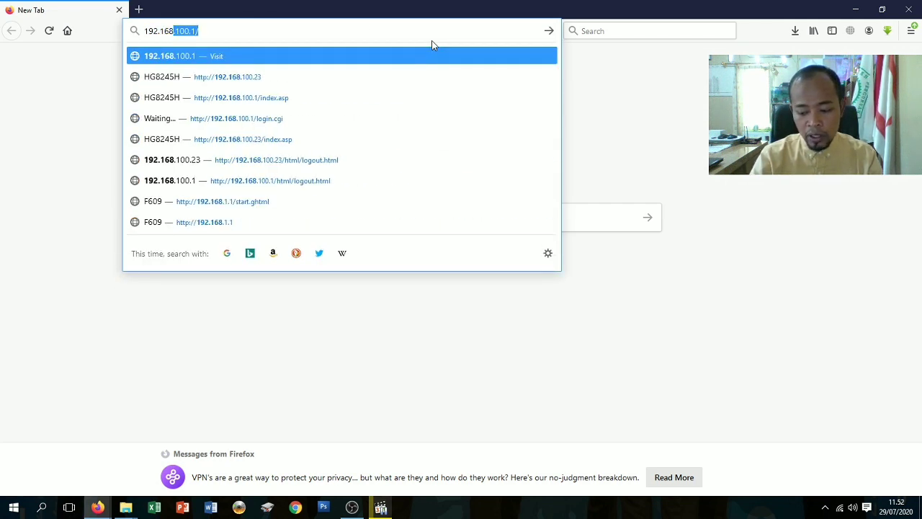
key(End)
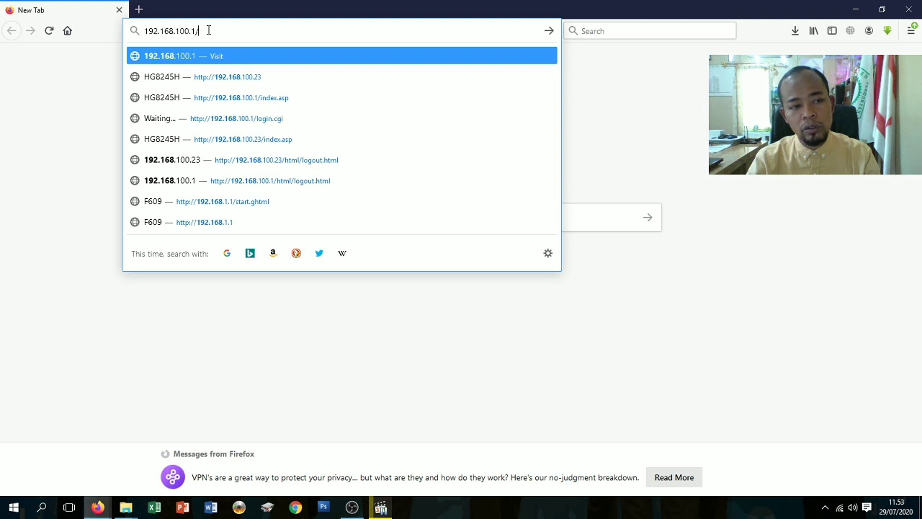
key(Return)
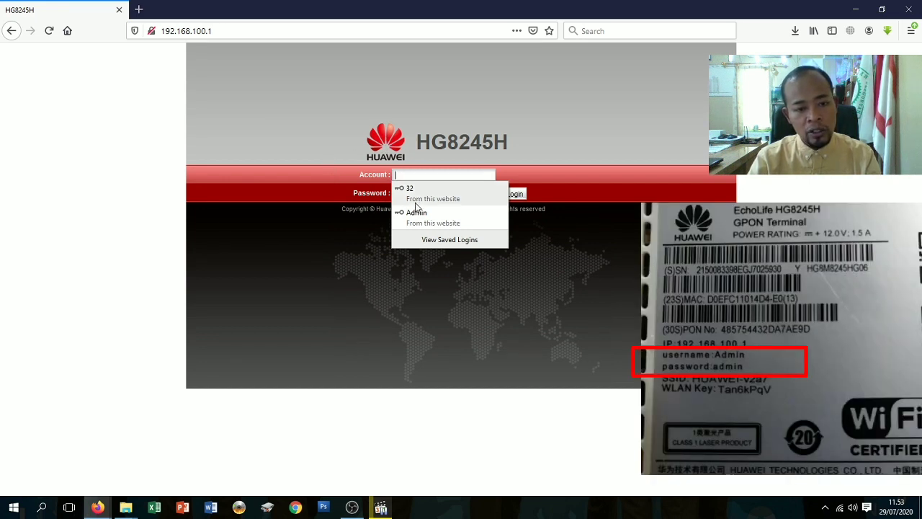
Log in to the router with the admin account name and its password.
text(A)
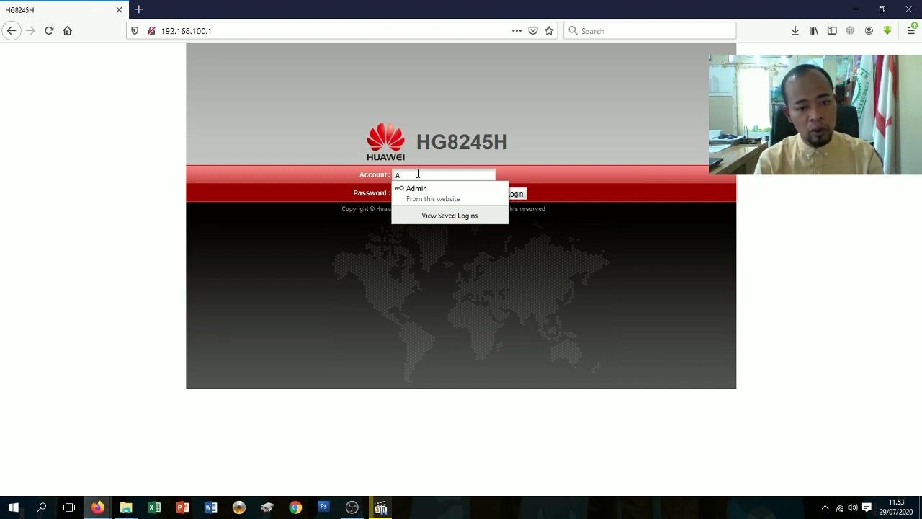
text(dmin)
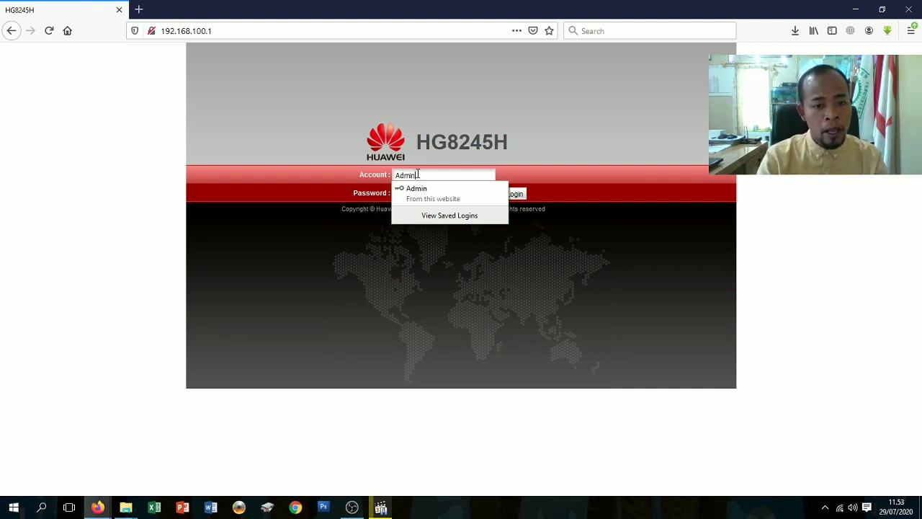
click(451, 178)
click(431, 192)
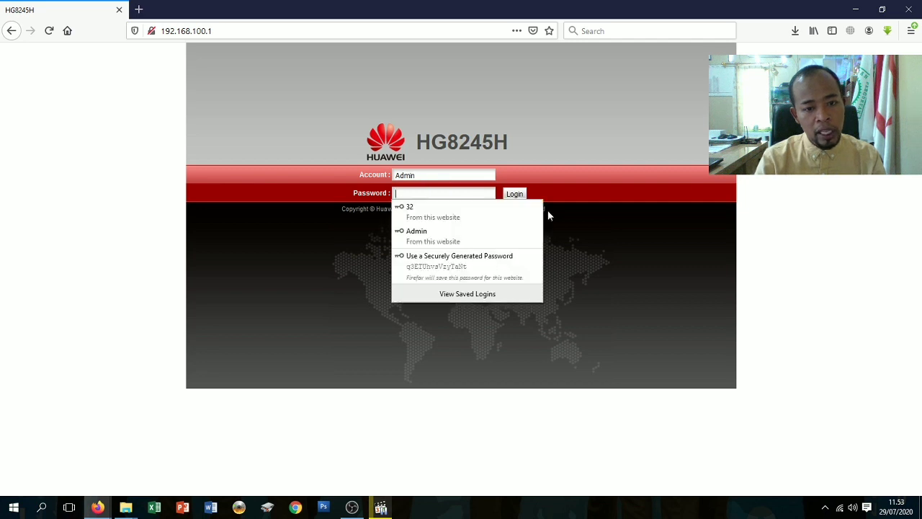
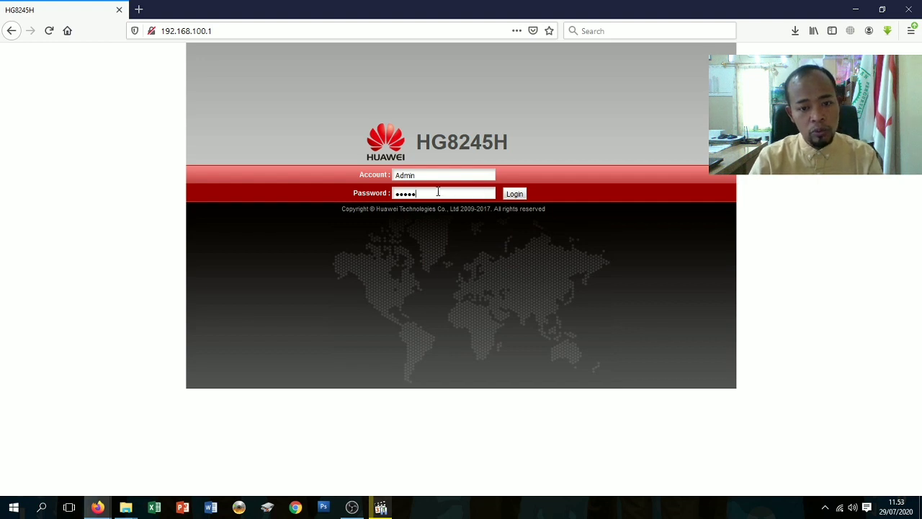
click(520, 197)
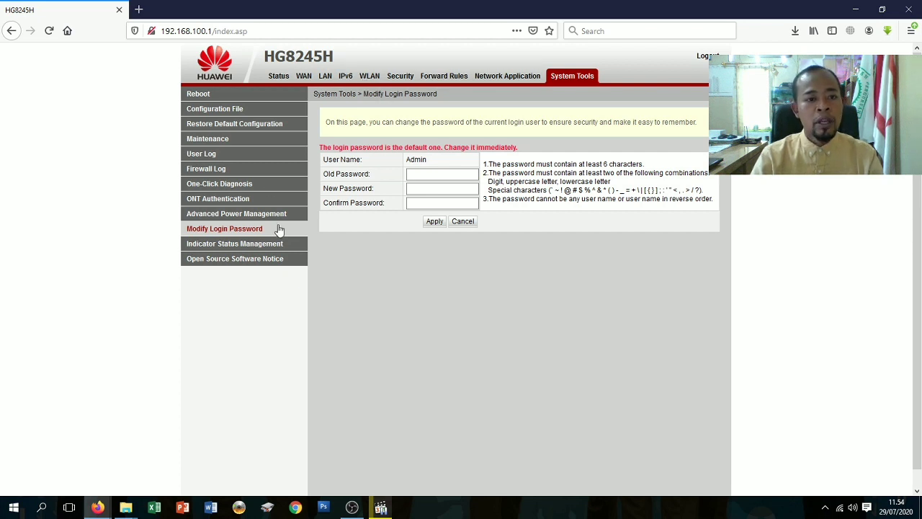
Go through WAN to the LAN Host Configuration page showing 192.168.100.1 and 192.168.2.1.
click(303, 76)
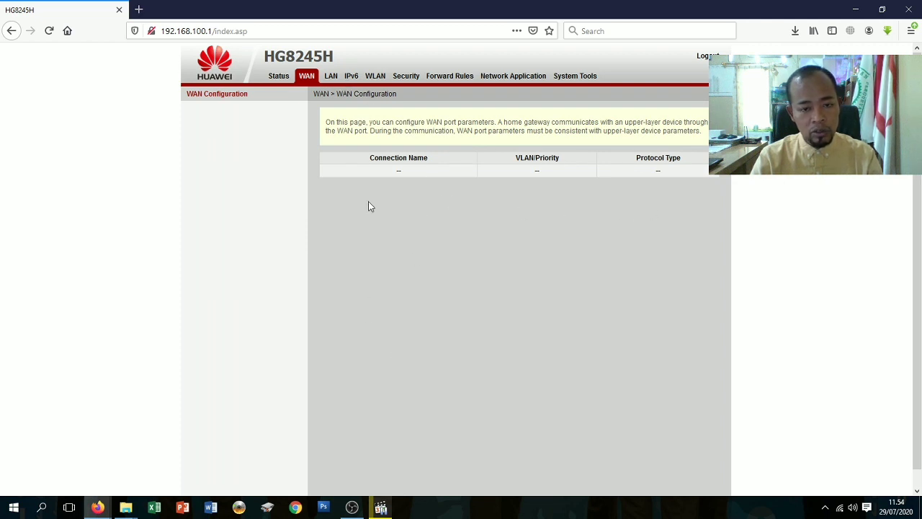
click(335, 81)
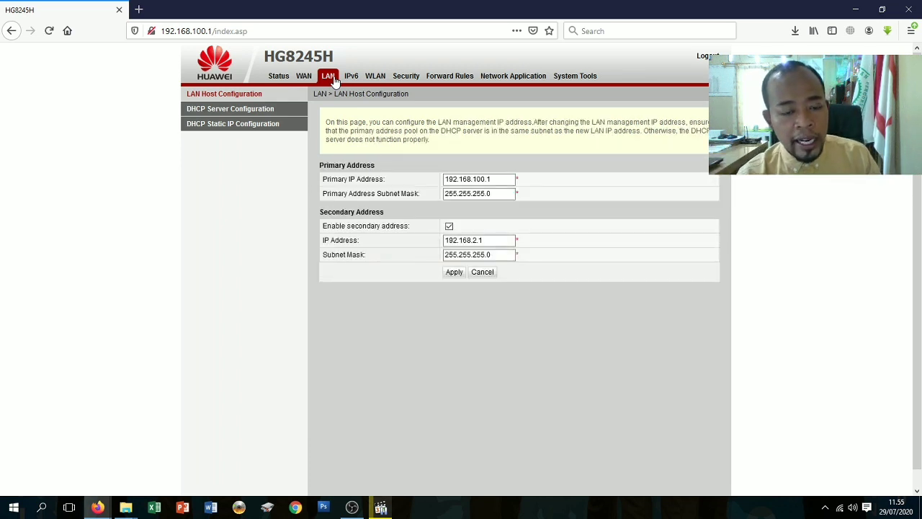
Change the primary LAN IP to 192.168.100.23, disable the secondary address, and apply.
click(472, 180)
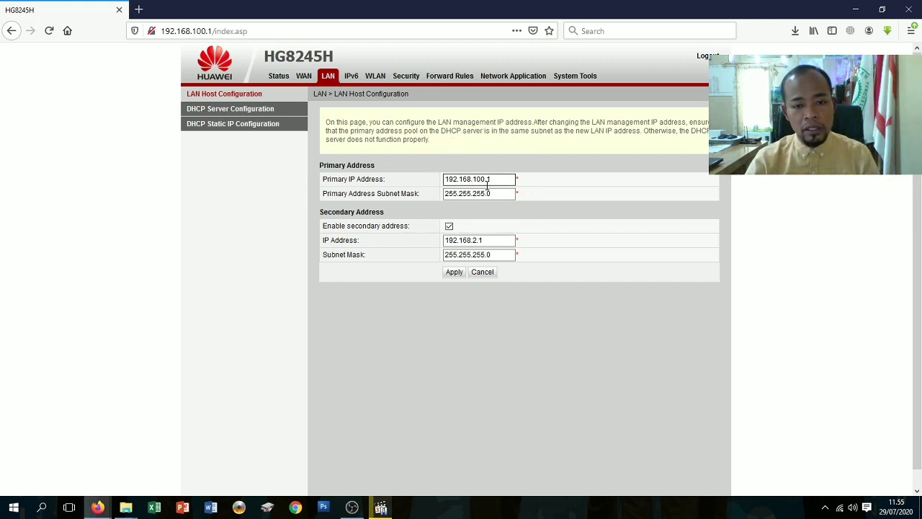
click(500, 181)
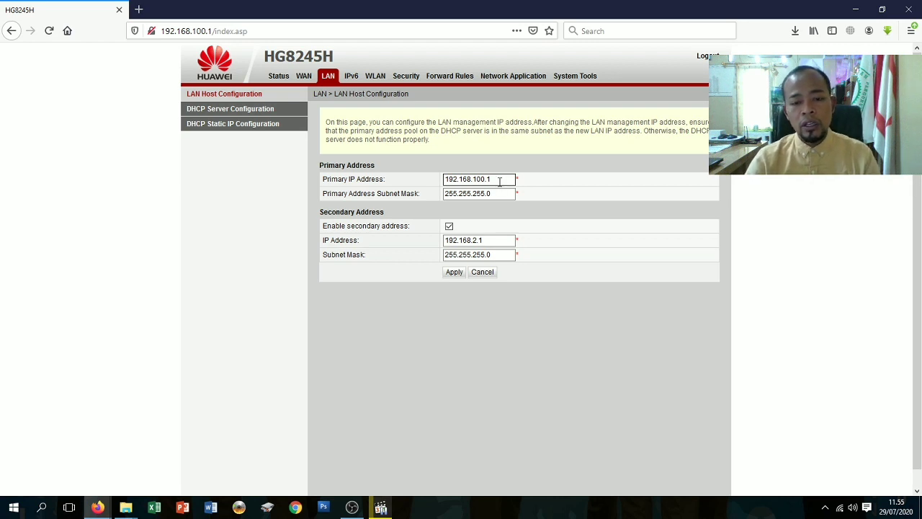
click(499, 182)
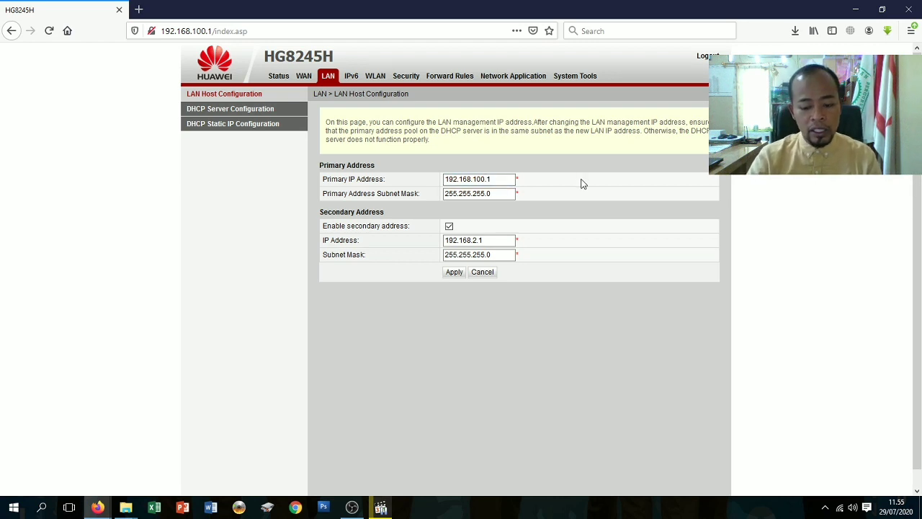
key(BackSpace)
text(23)
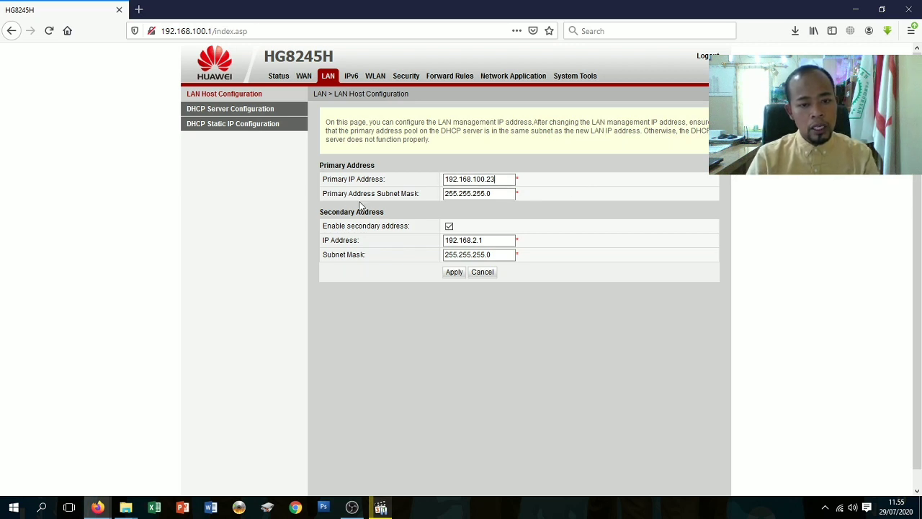
click(449, 227)
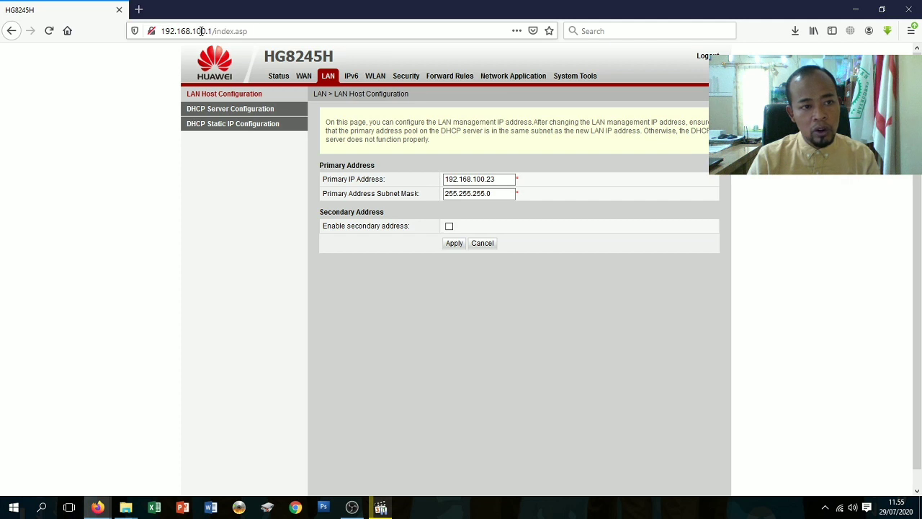
key(ctrl)
key(ctrl)
key(ctrl)
key(ctrl)
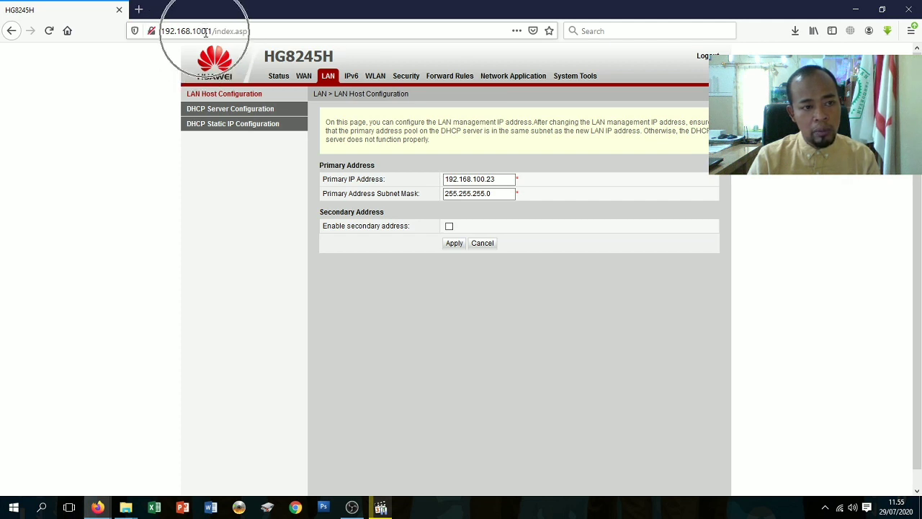
click(495, 179)
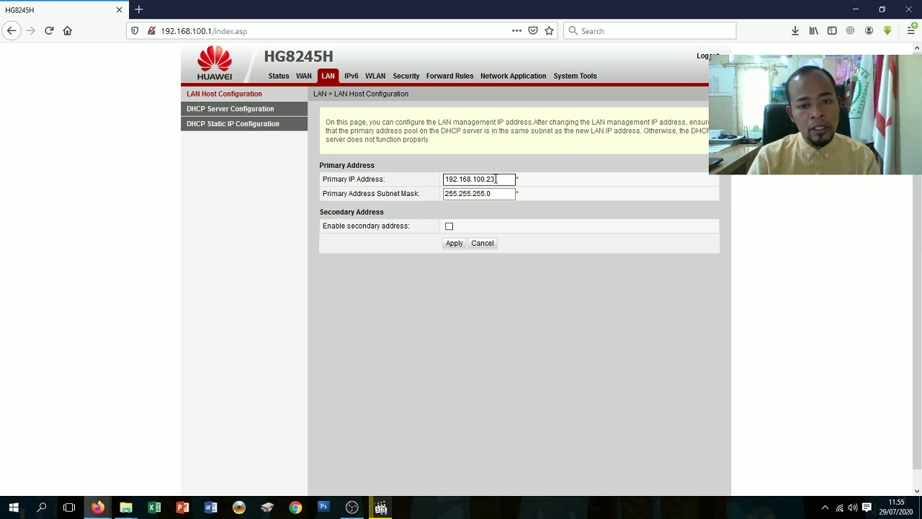
click(455, 245)
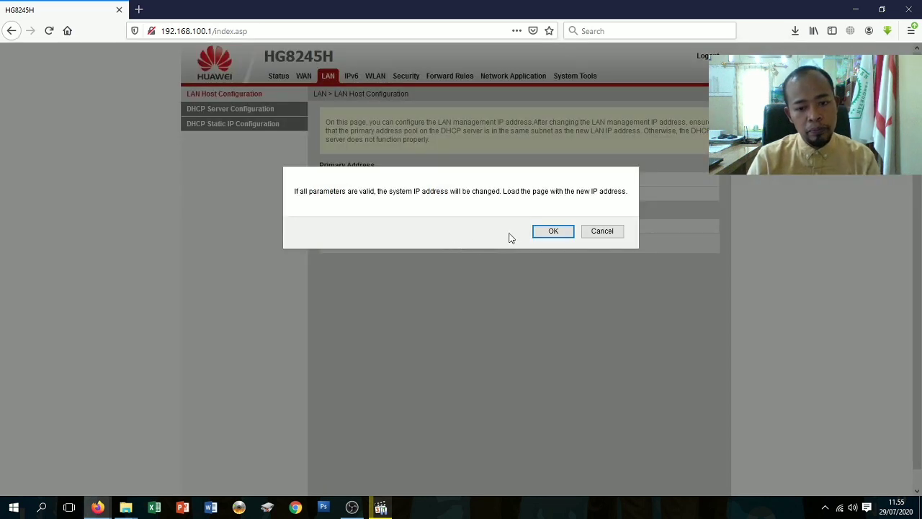
click(552, 230)
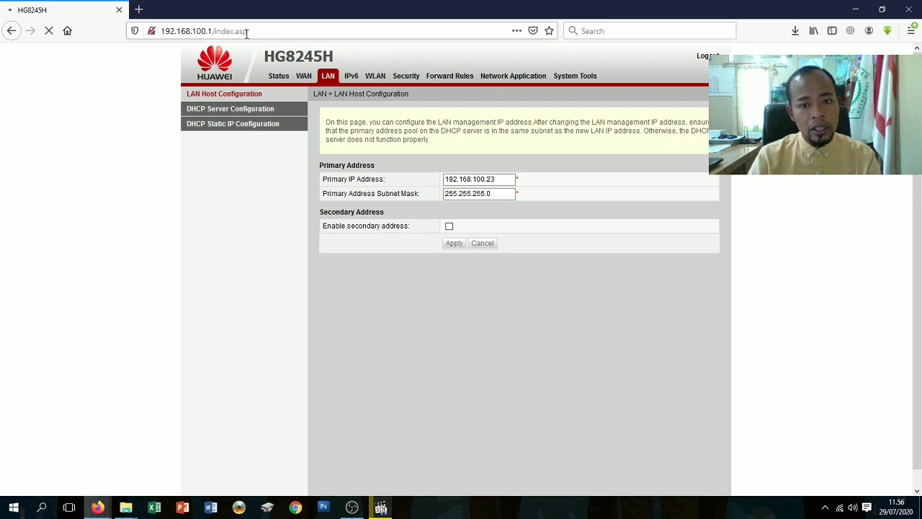
Open a new tab and load the old router address 192.168.100.1.
click(139, 11)
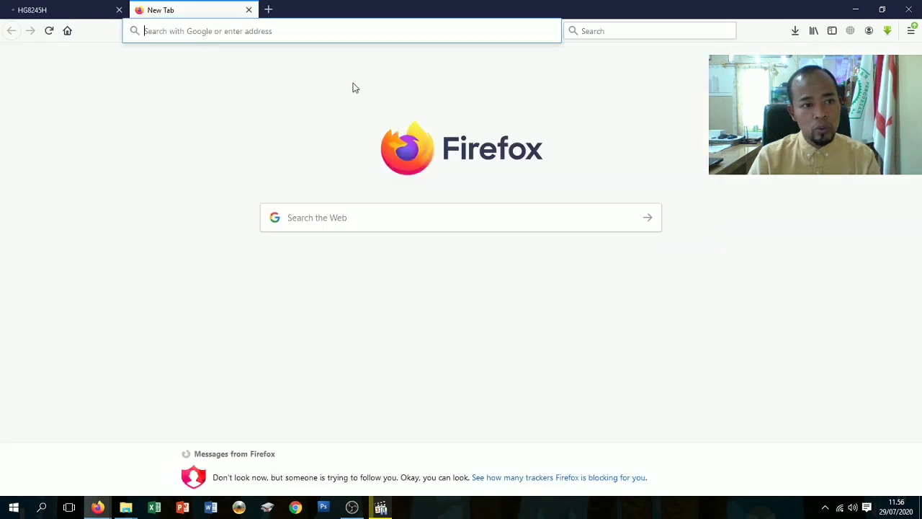
click(64, 6)
click(139, 9)
click(216, 33)
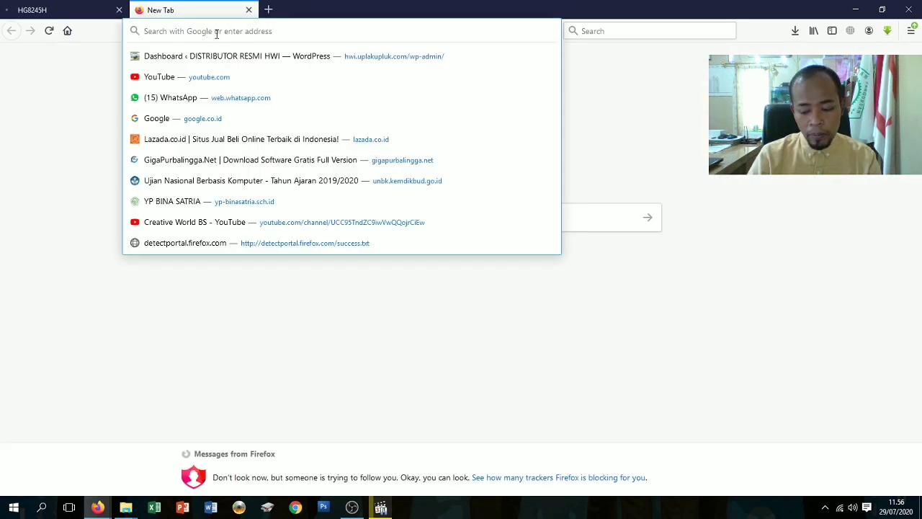
text(192.16)
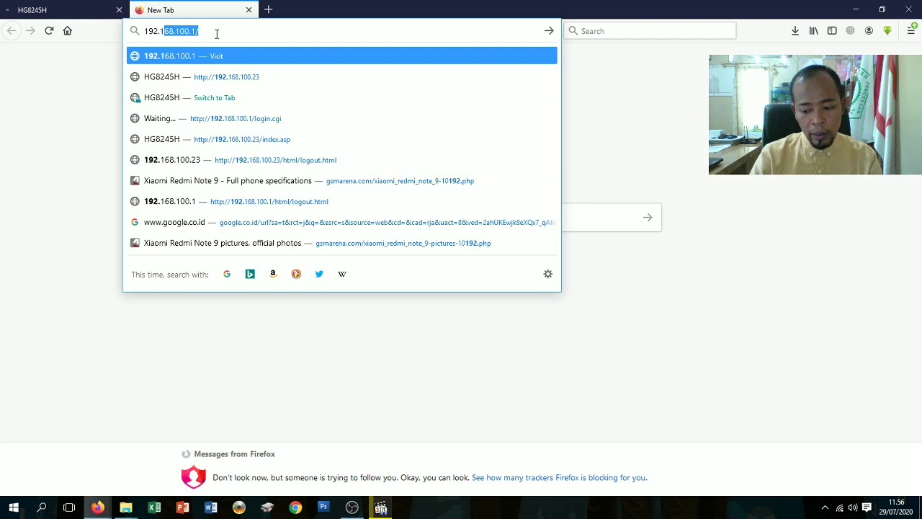
text(8)
key(Right)
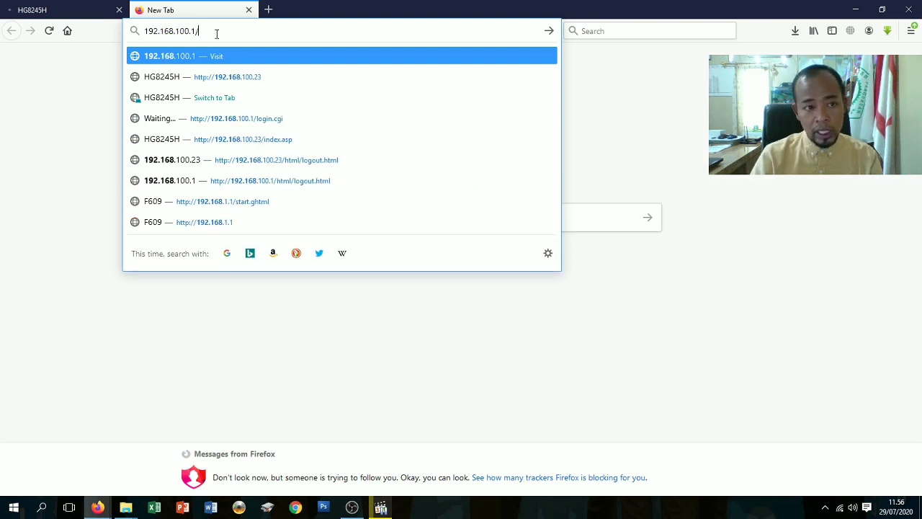
key(Return)
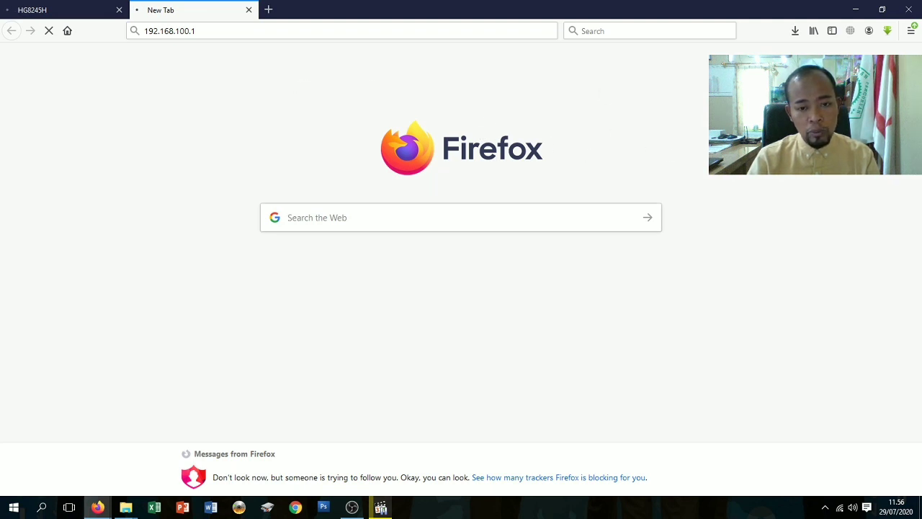
Change the address to 192.168.100.23 and load the router login page.
click(207, 29)
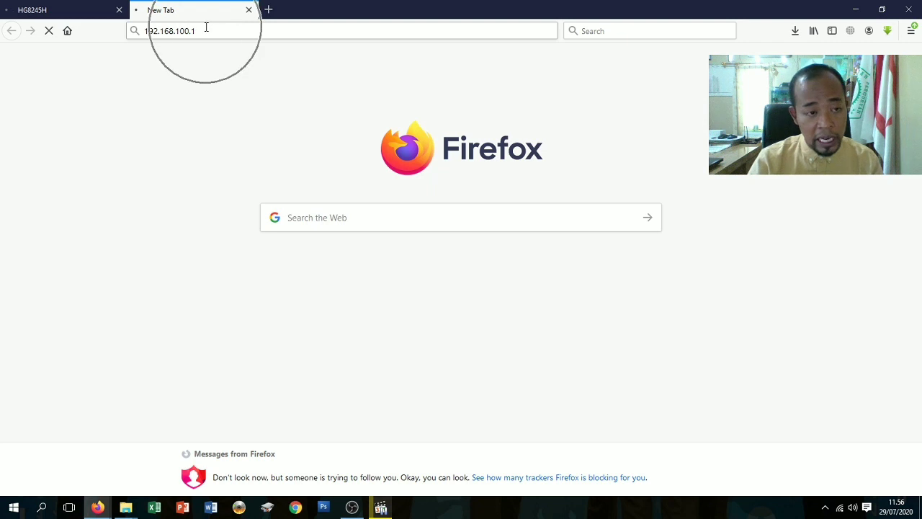
click(211, 29)
click(227, 30)
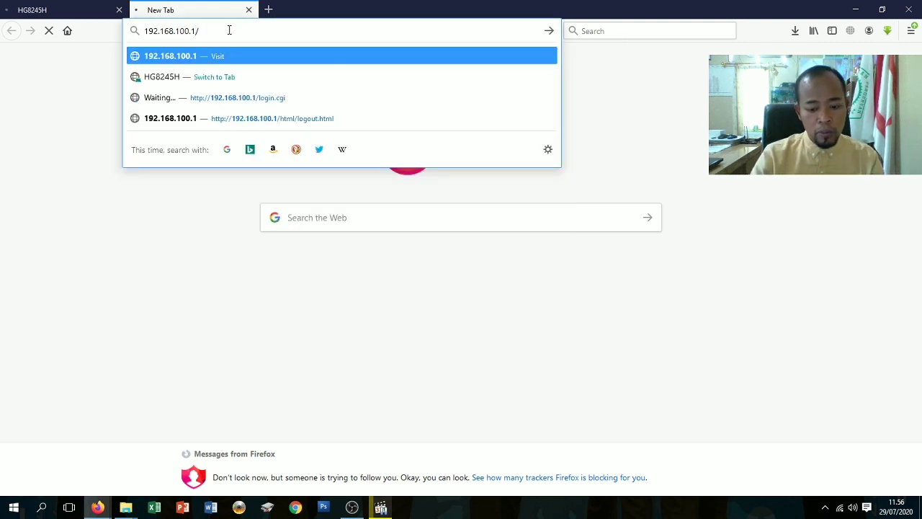
key(BackSpace)
key(BackSpace)
text(23)
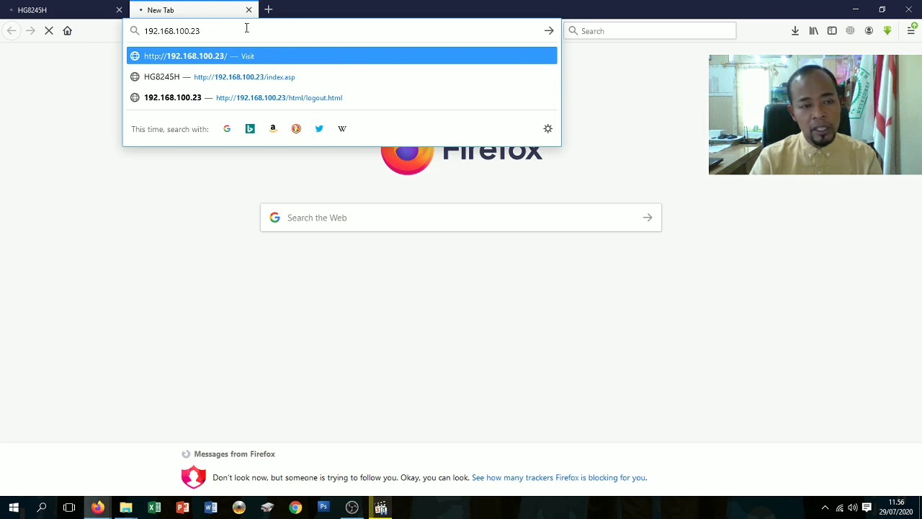
key(Return)
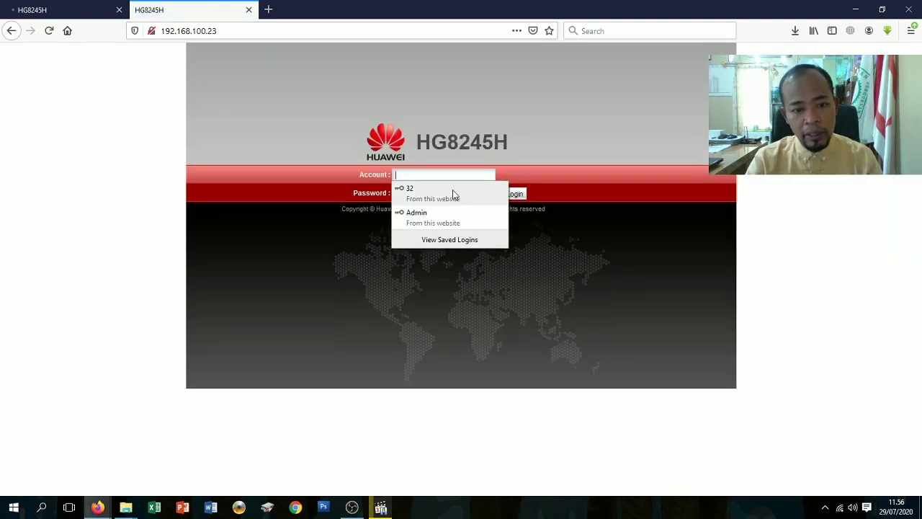
Log in at 192.168.100.23 using the saved Admin login with the password retyped.
click(424, 175)
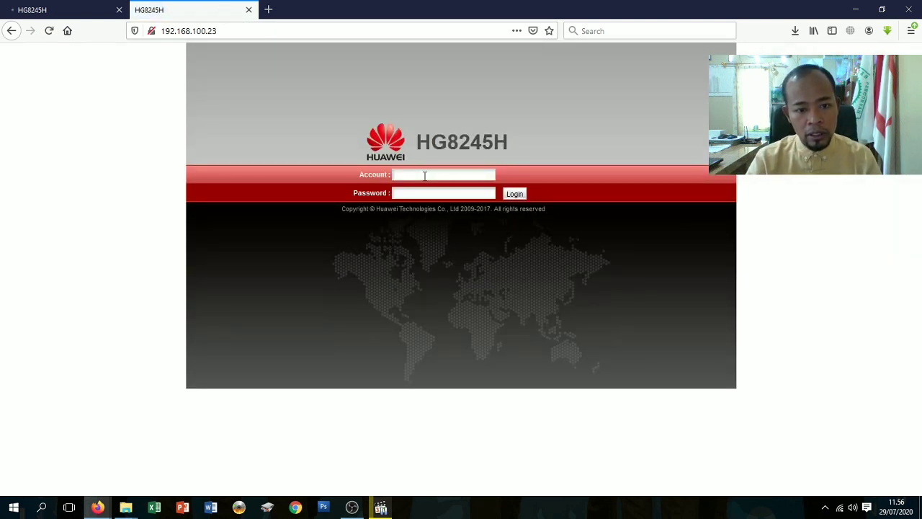
click(424, 175)
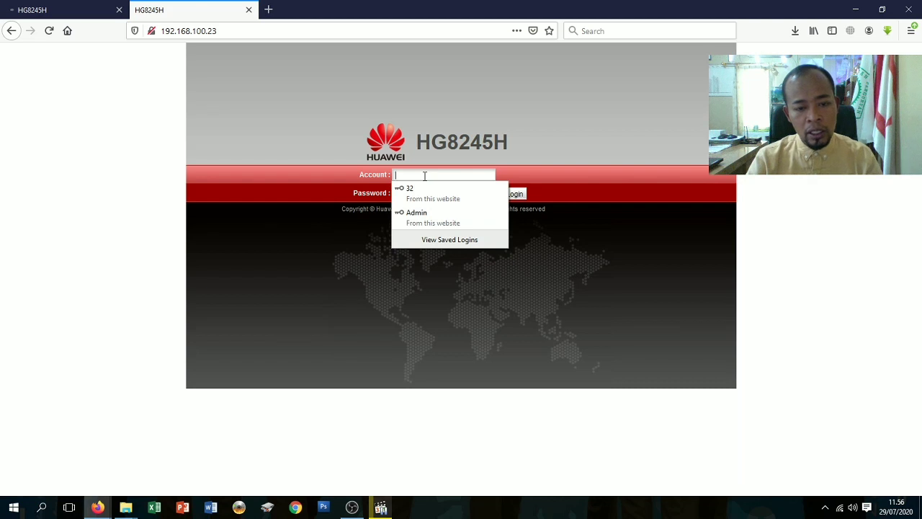
click(424, 176)
click(424, 176)
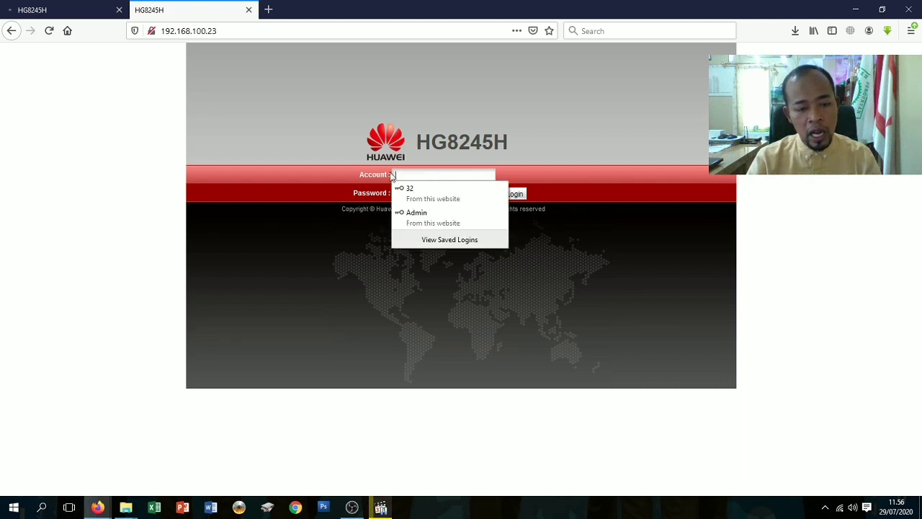
click(426, 220)
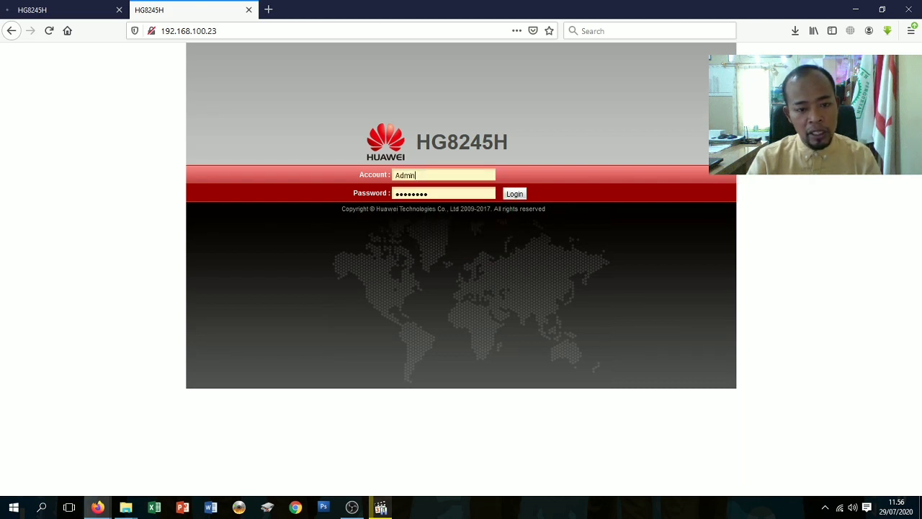
double_click(433, 193)
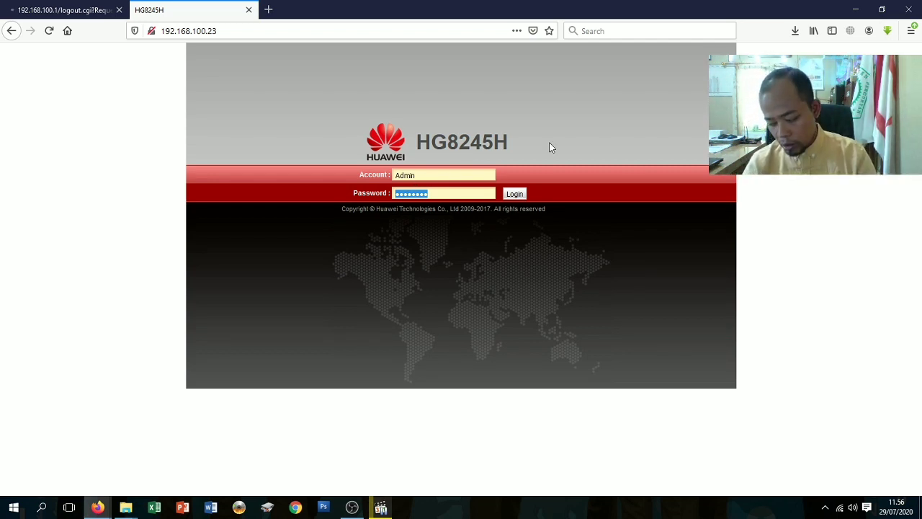
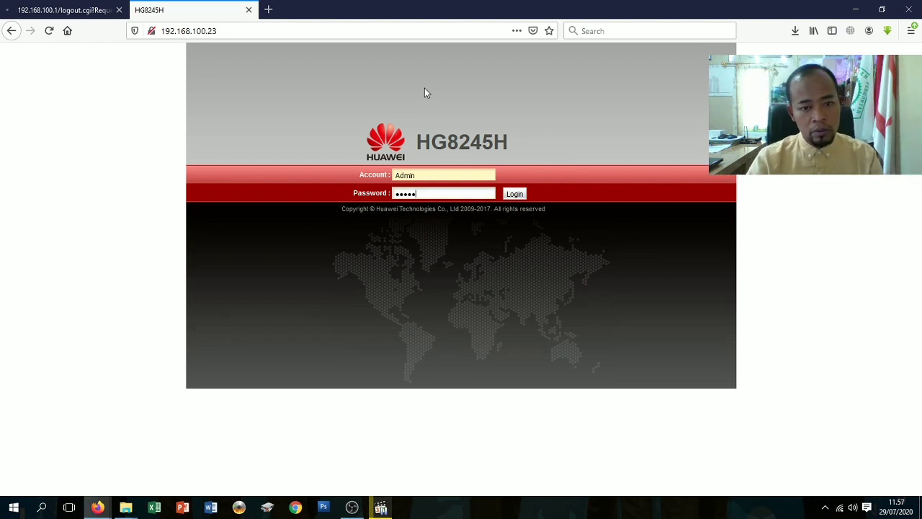
key(Return)
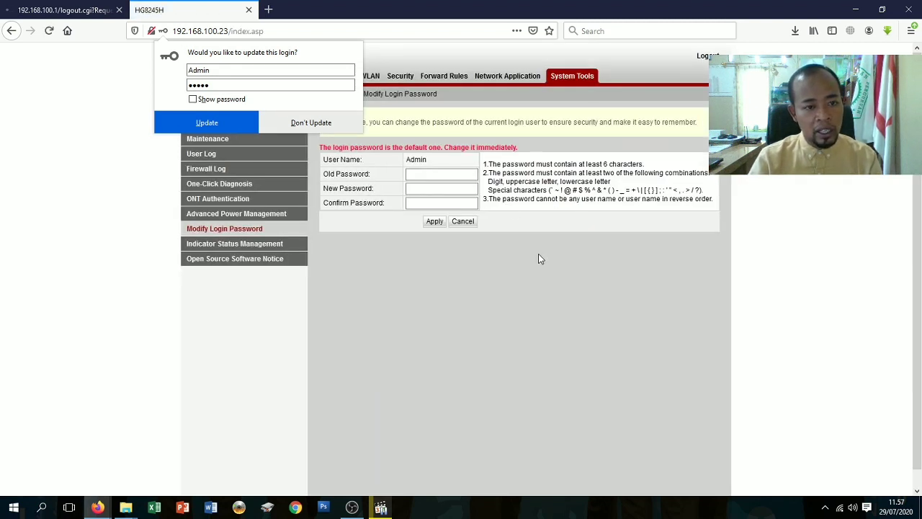
Update Firefox's saved login and enter the current password in Old Password.
click(190, 121)
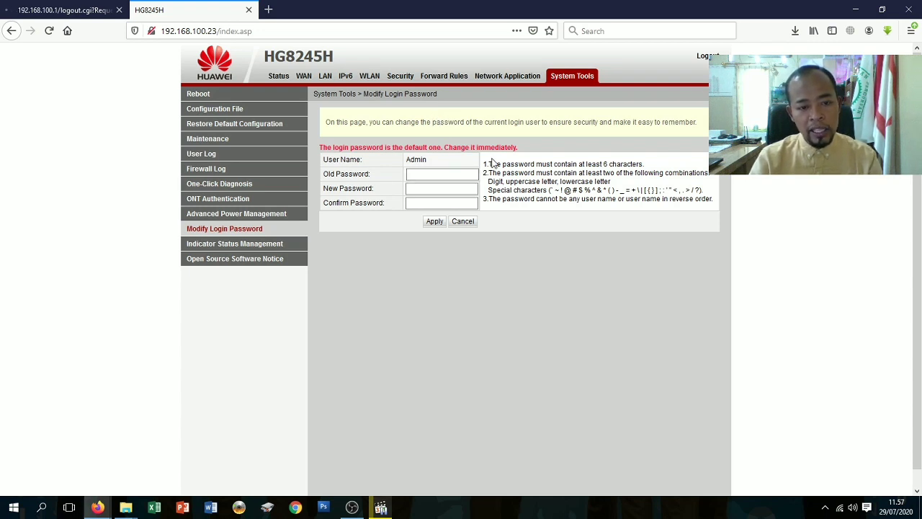
click(445, 173)
click(382, 177)
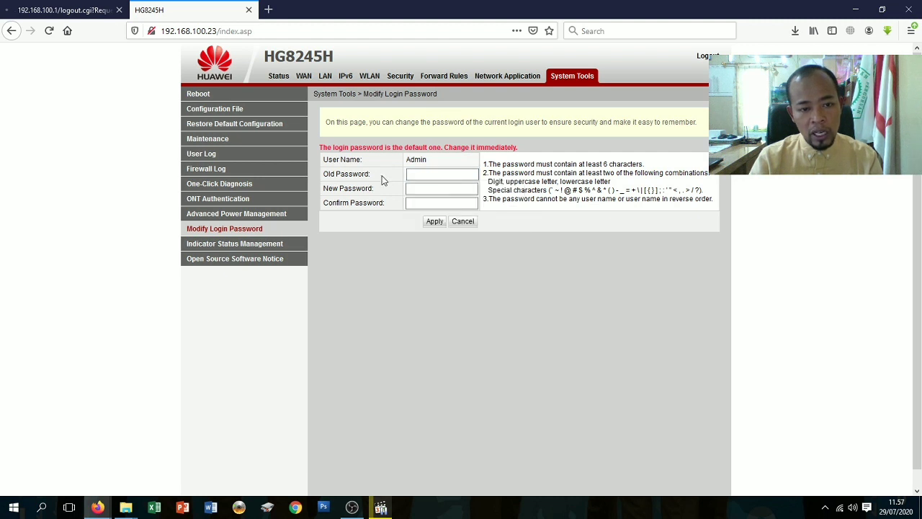
click(410, 176)
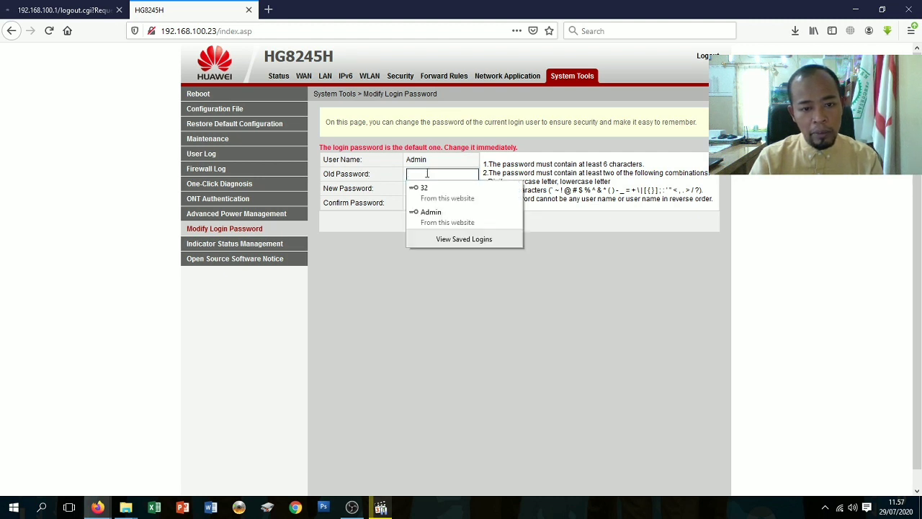
click(427, 173)
text(•••••)
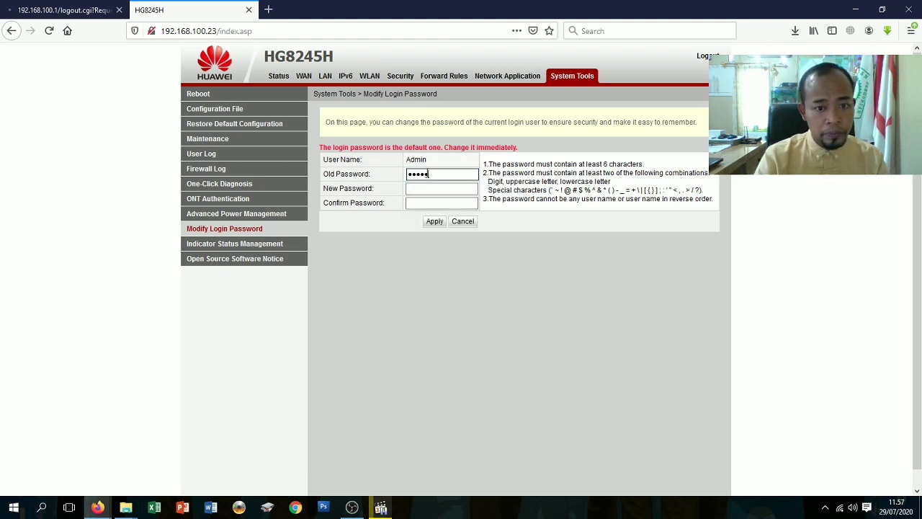
key(BackSpace)
key(BackSpace)
key(BackSpace)
key(BackSpace)
key(BackSpace)
text(•••)
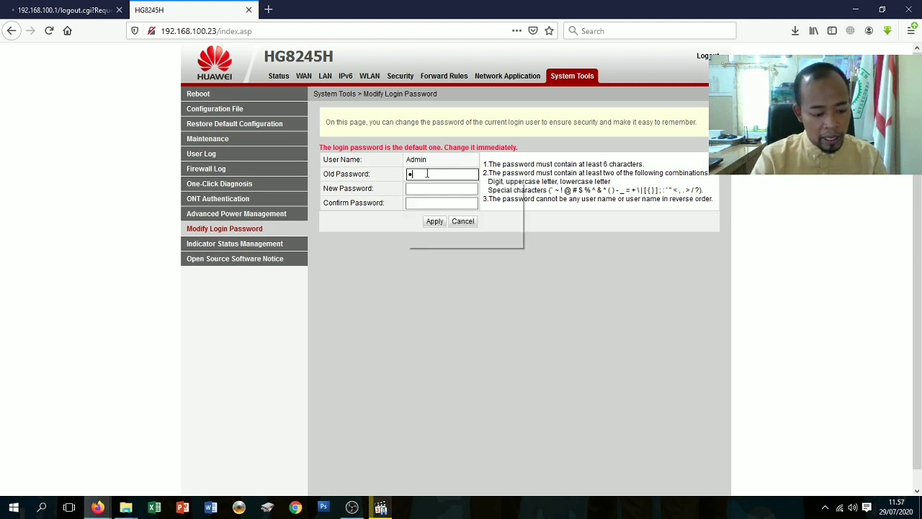
text(••)
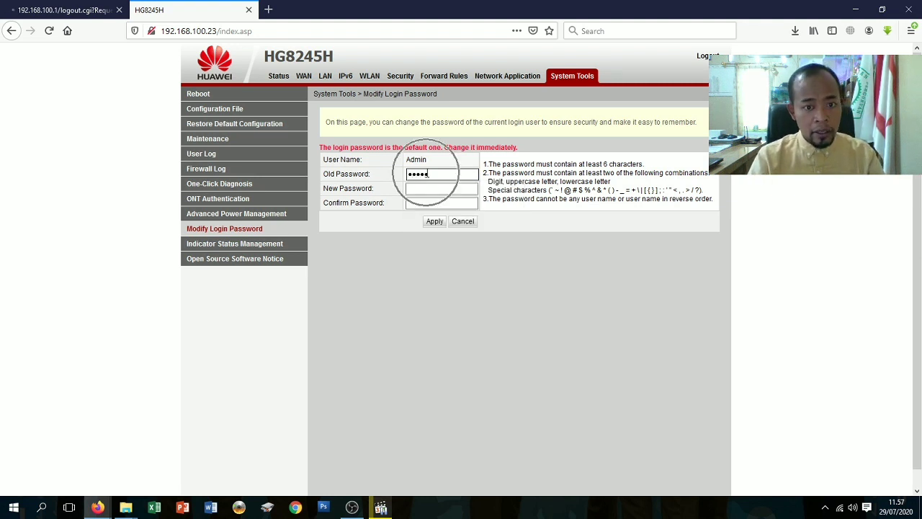
Start and clear the New Password entry, then bring up the Windows Run dialog.
click(415, 190)
click(415, 190)
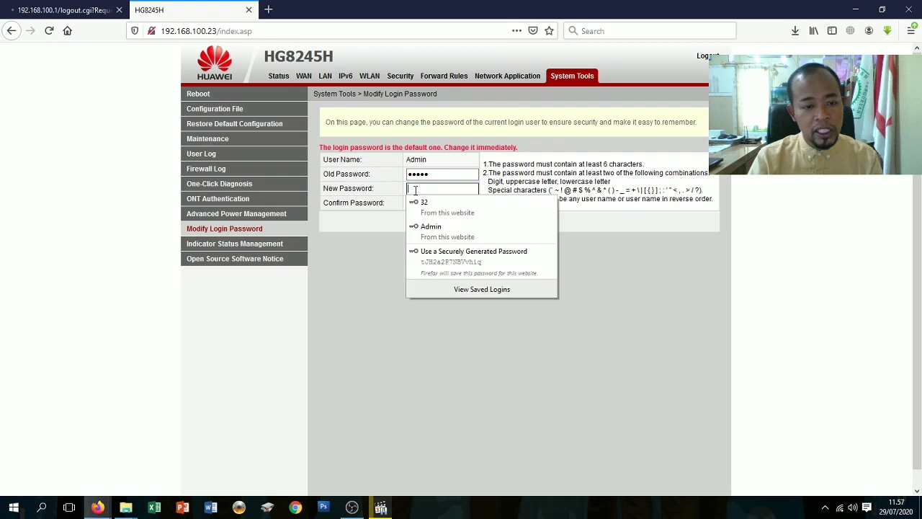
click(425, 189)
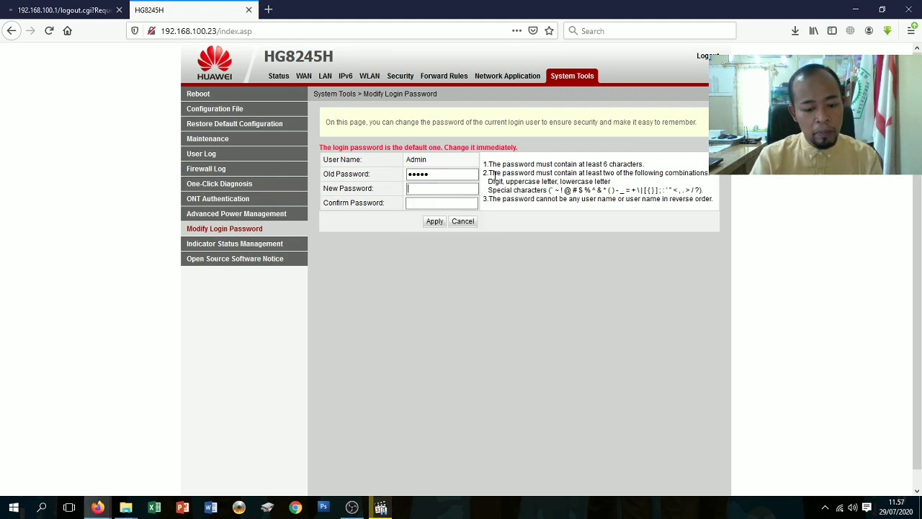
text(•••)
key(BackSpace)
key(BackSpace)
key(BackSpace)
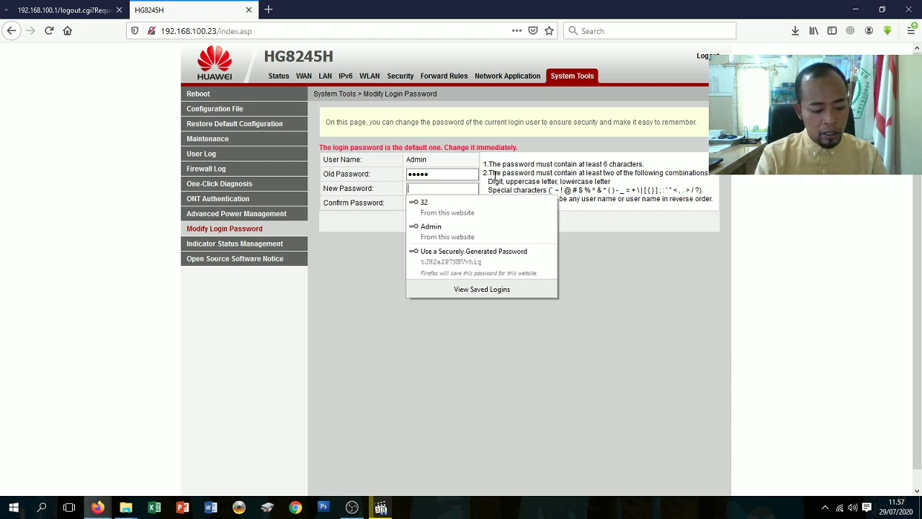
key(super+r)
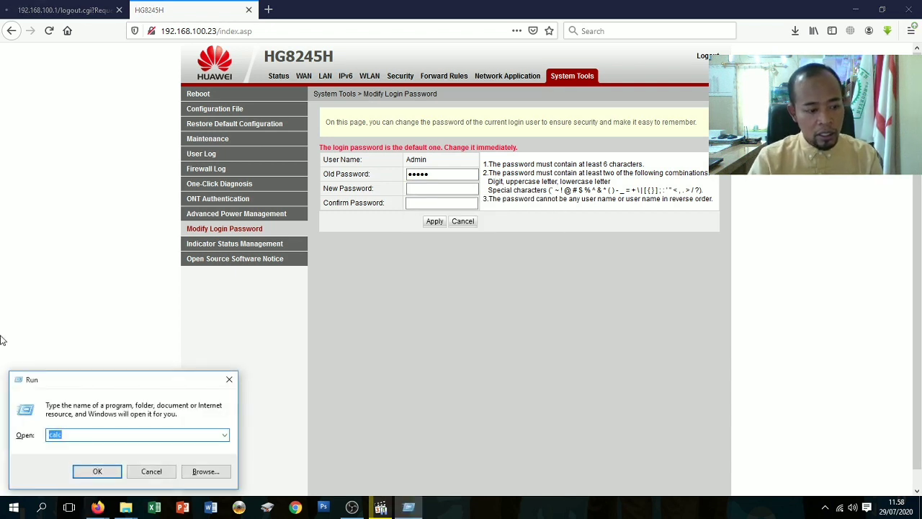
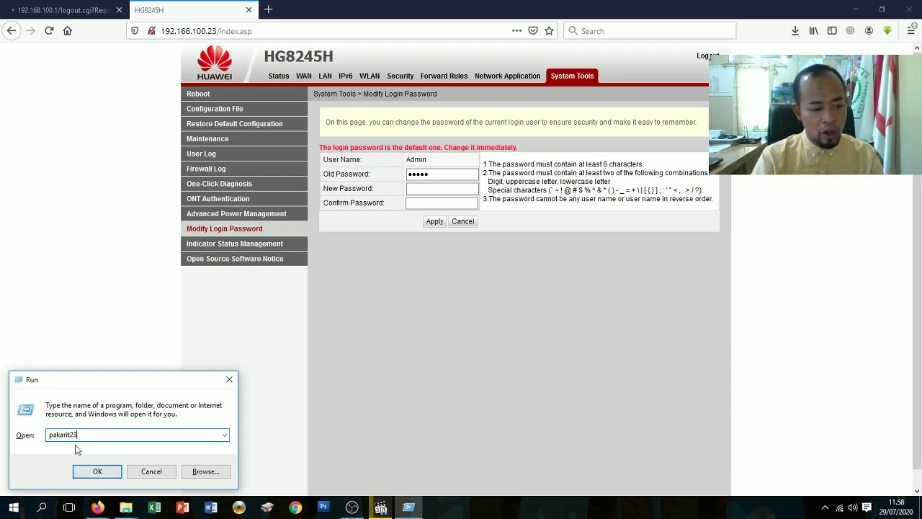
Type the new admin password in the Run box and copy it to the clipboard.
drag(84, 431, 32, 431)
key(ctrl+x)
key(ctrl+z)
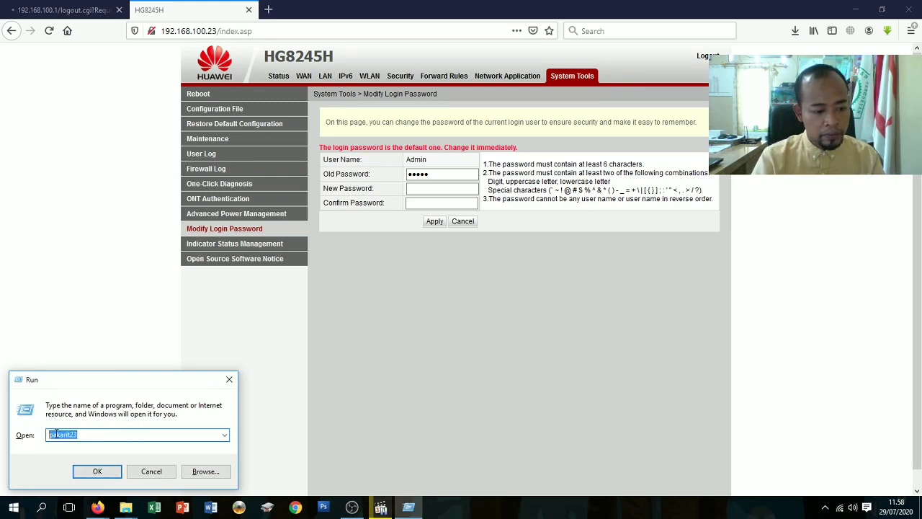
right_click(55, 432)
click(85, 312)
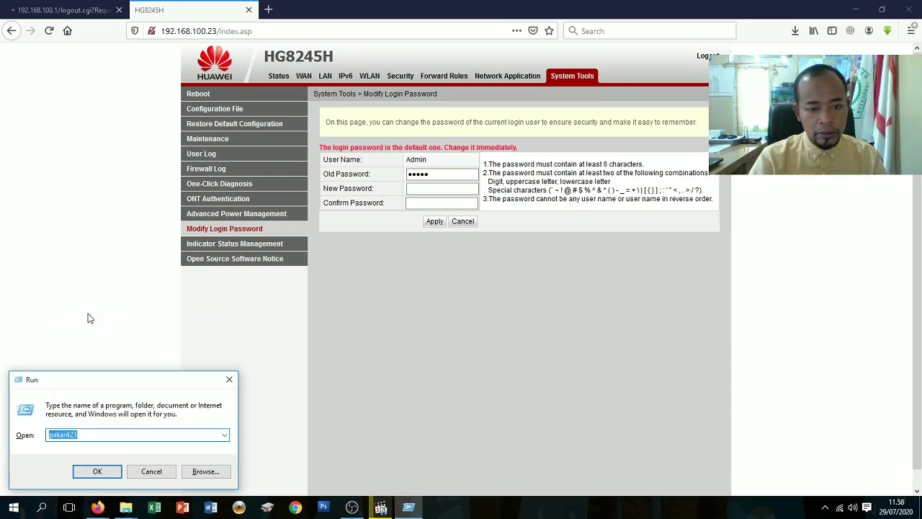
Paste the new password into both the New Password and Confirm Password fields.
click(423, 190)
right_click(425, 190)
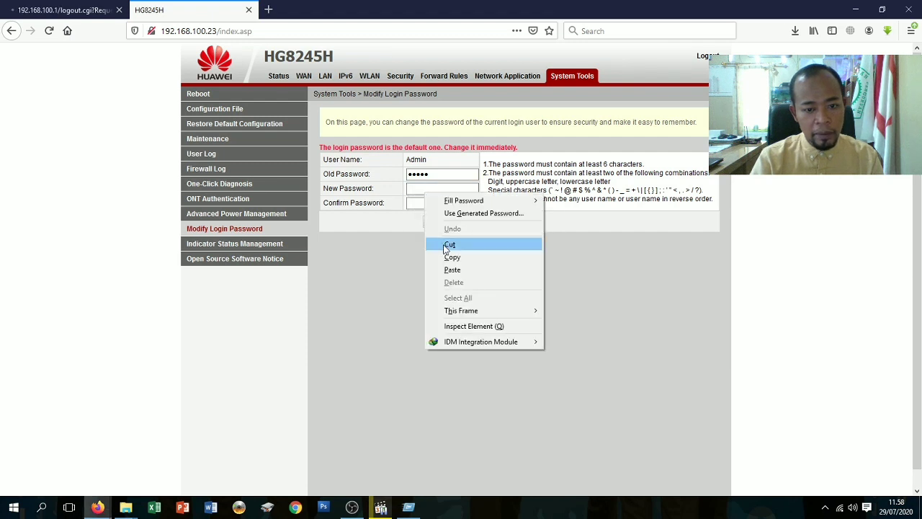
click(451, 270)
click(422, 203)
click(423, 202)
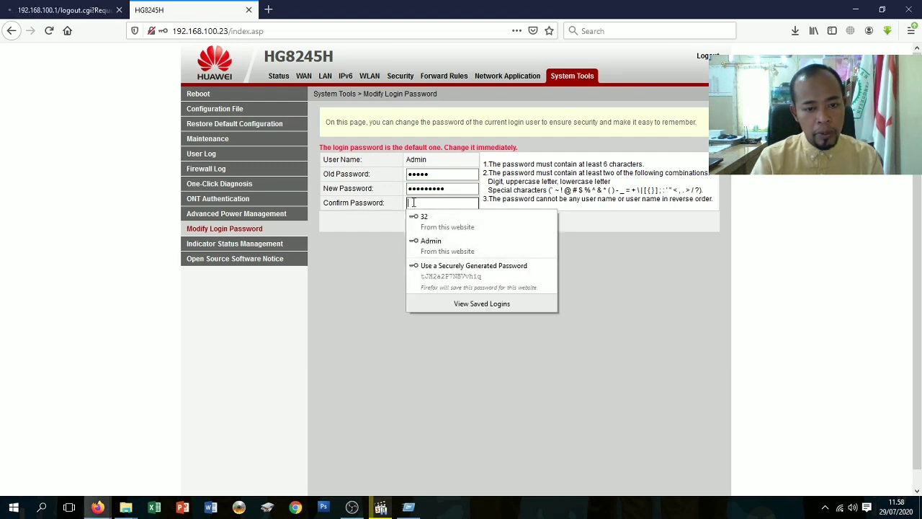
click(414, 203)
right_click(413, 202)
click(448, 275)
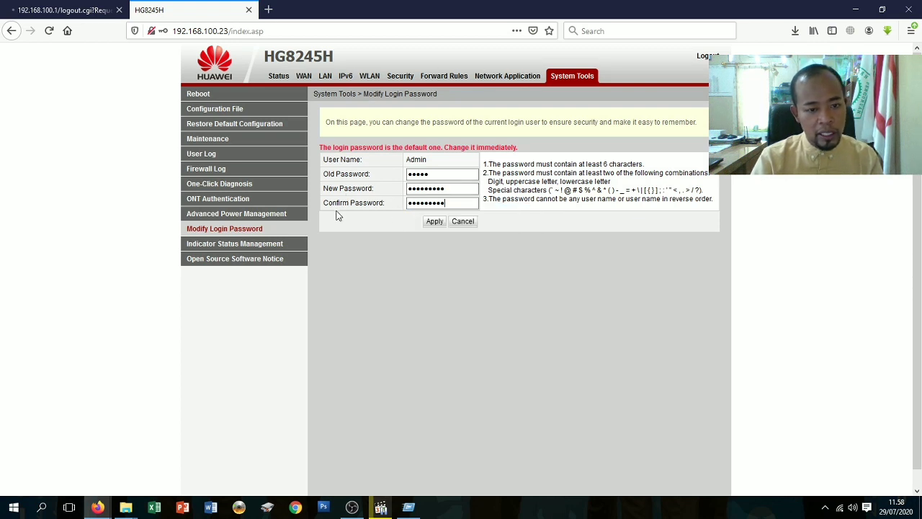
Apply the login password change, update Firefox's saved login, and acknowledge the success alert.
click(433, 222)
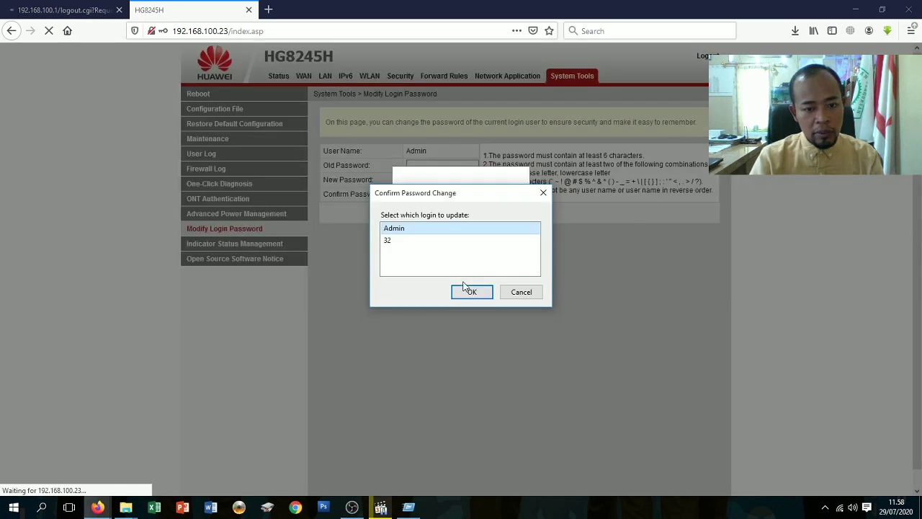
click(471, 291)
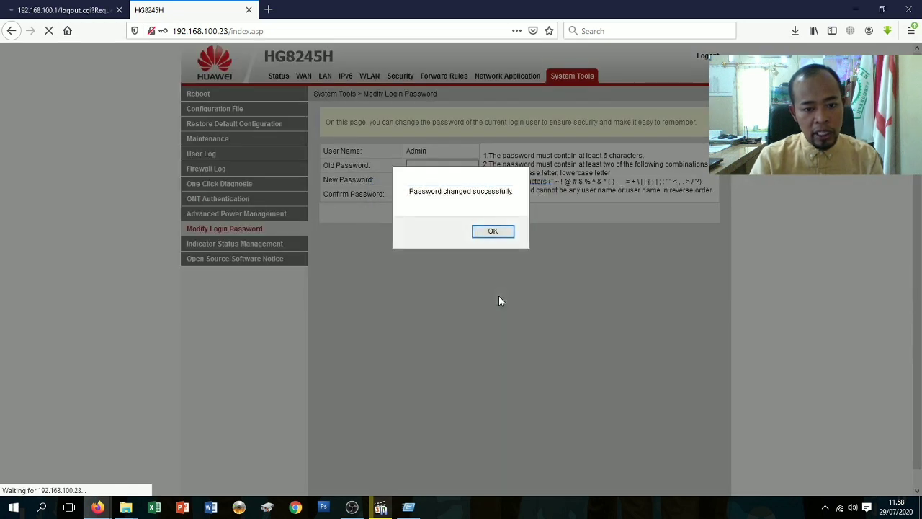
click(493, 231)
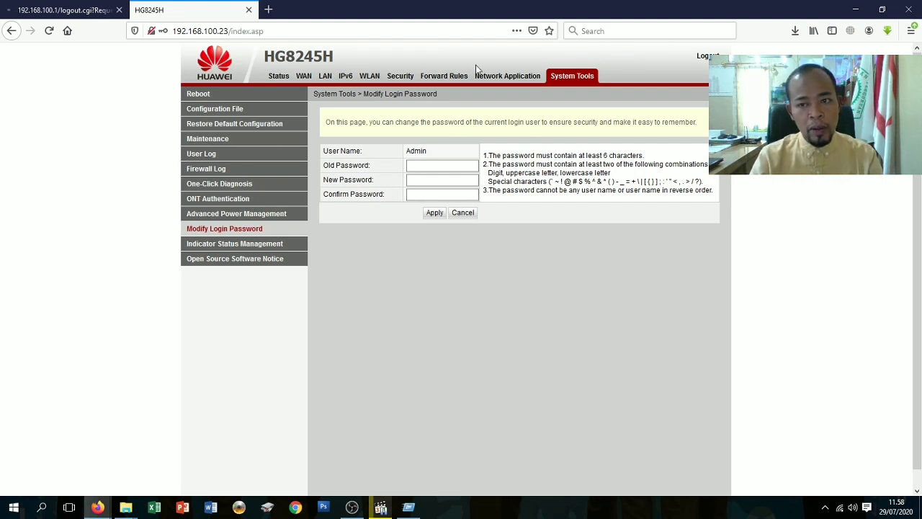
Log out of the router admin, close its tab, and try loading the mistyped address 192.168100.23.
click(705, 57)
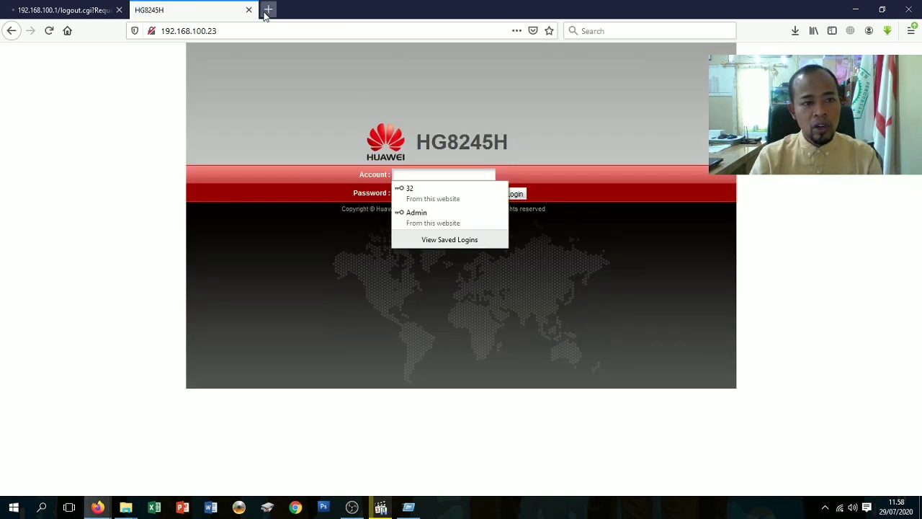
click(223, 31)
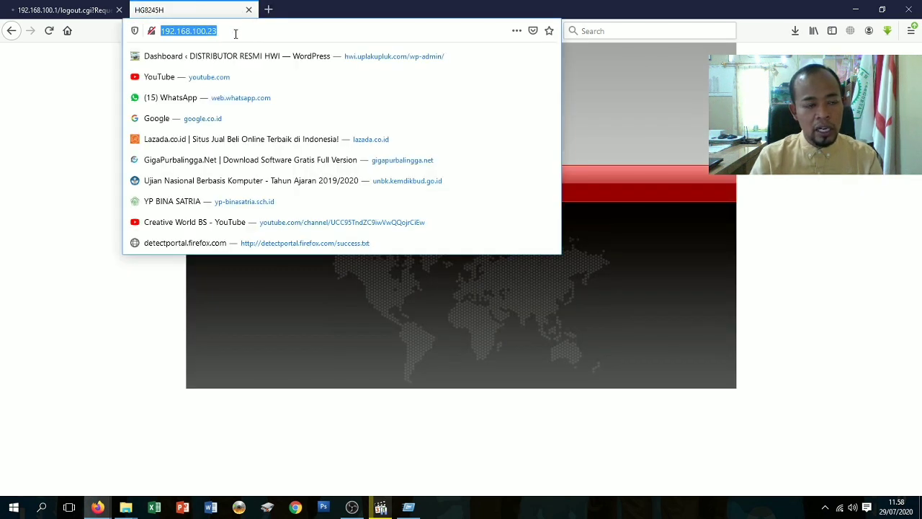
click(235, 33)
click(217, 33)
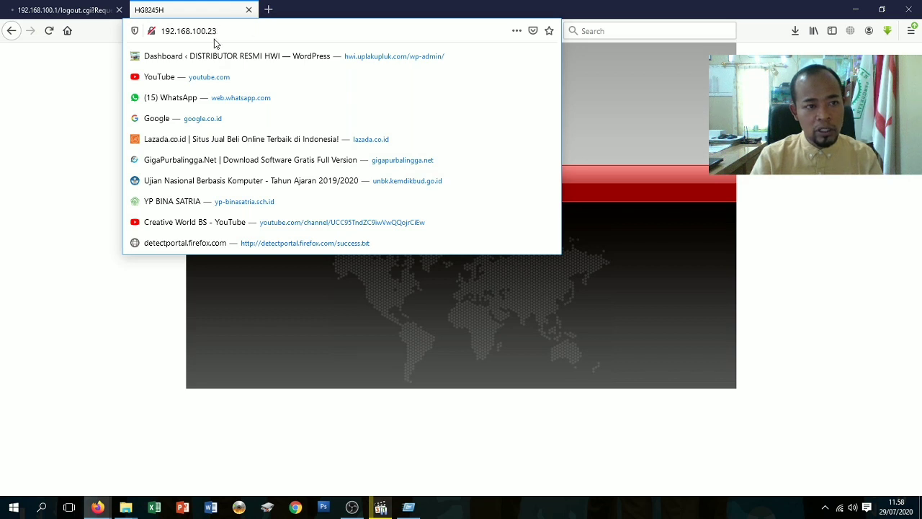
click(249, 10)
click(177, 31)
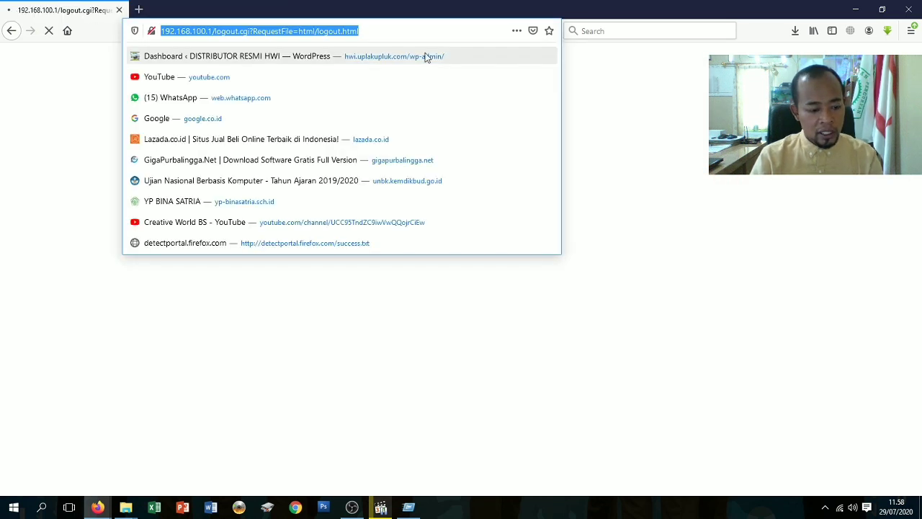
text(192.168)
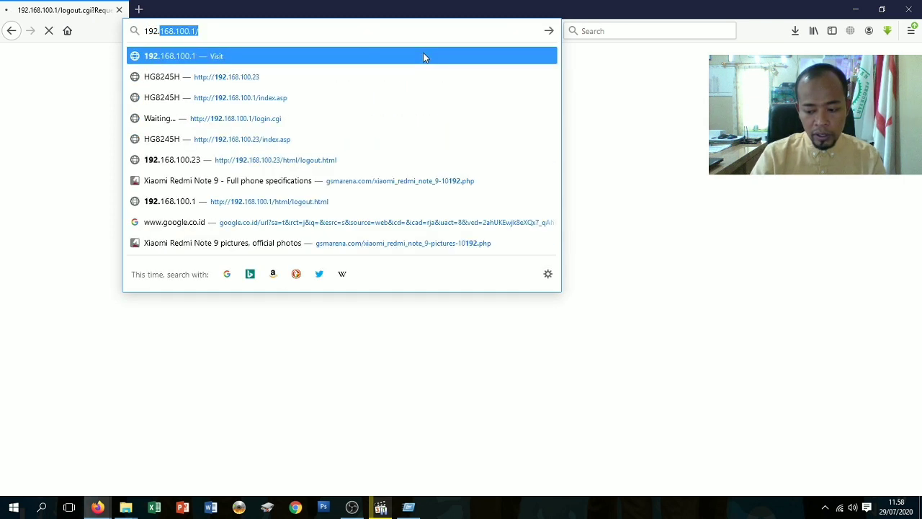
text(100.23)
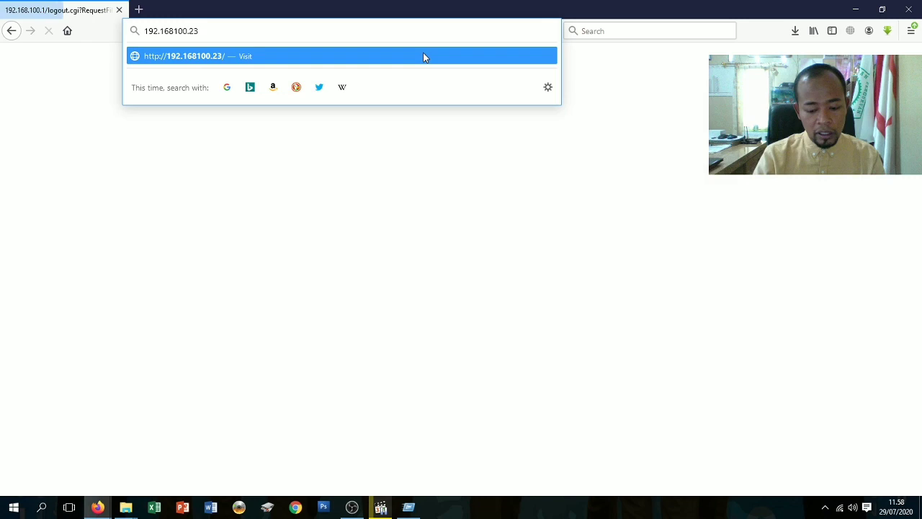
key(Return)
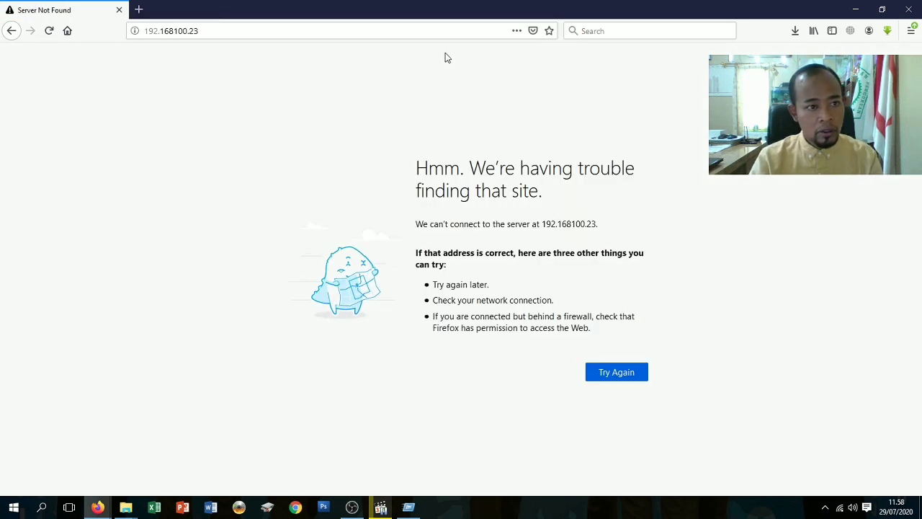
Close Firefox and the Run dialog, relaunch Firefox from Start, and load 192.168.100.23.
click(915, 4)
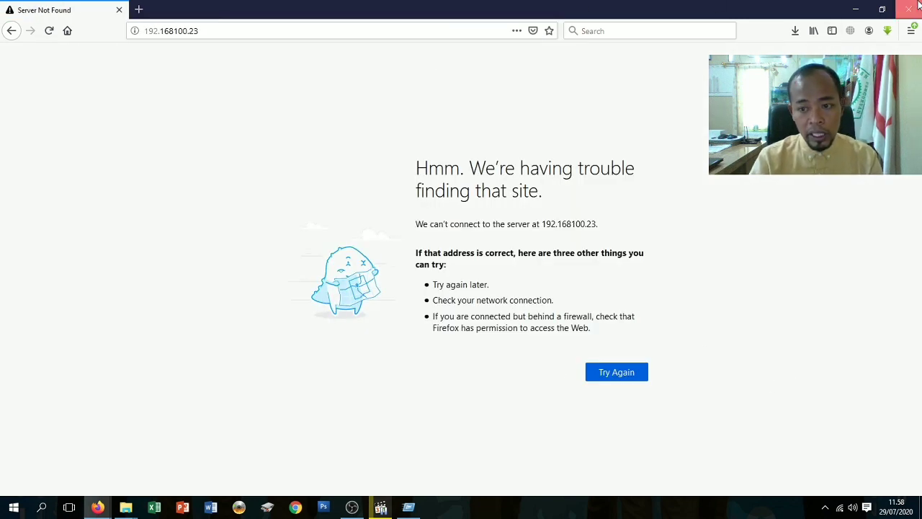
click(229, 378)
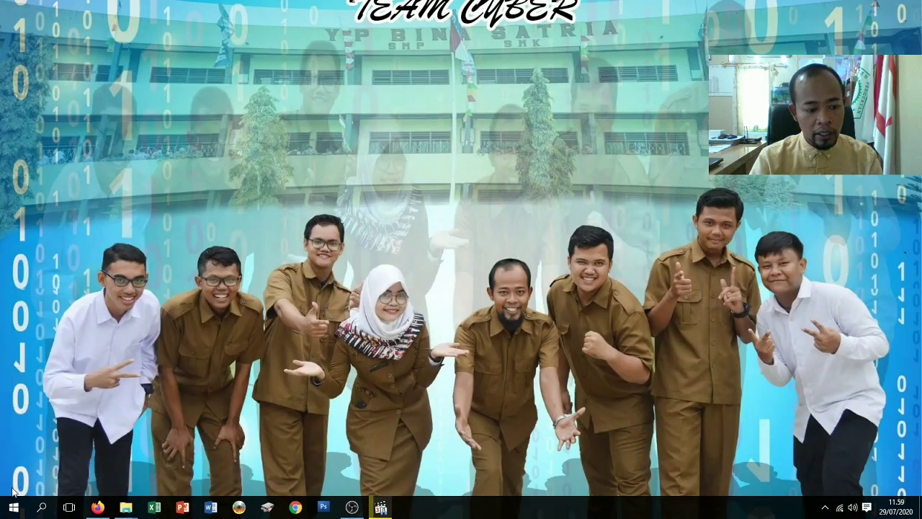
click(13, 508)
click(44, 218)
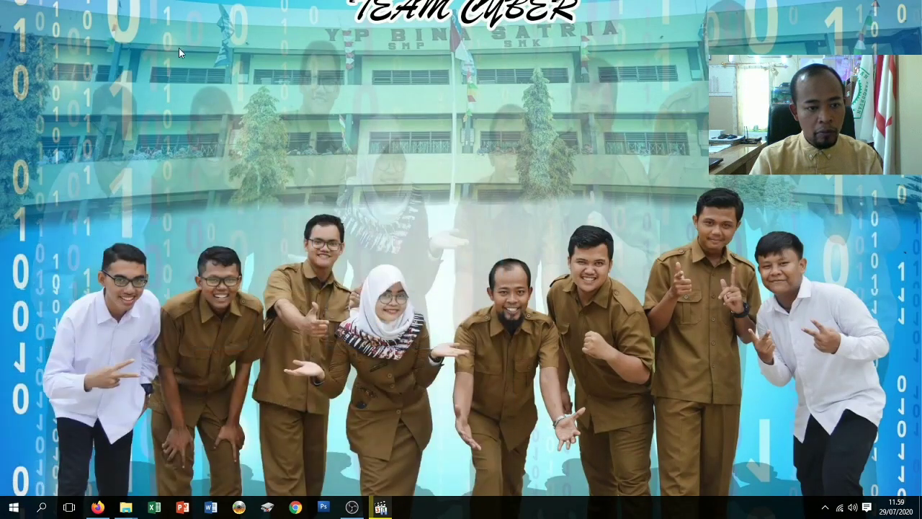
click(173, 30)
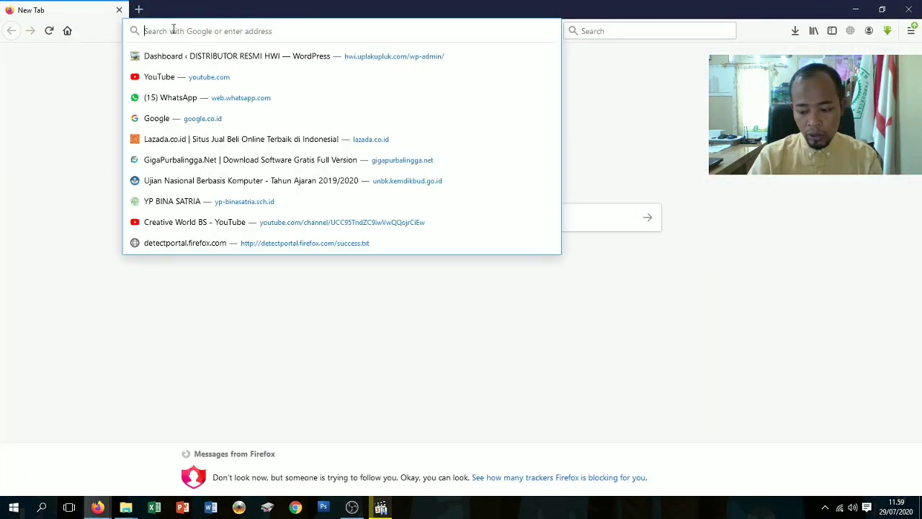
text(192.168.1)
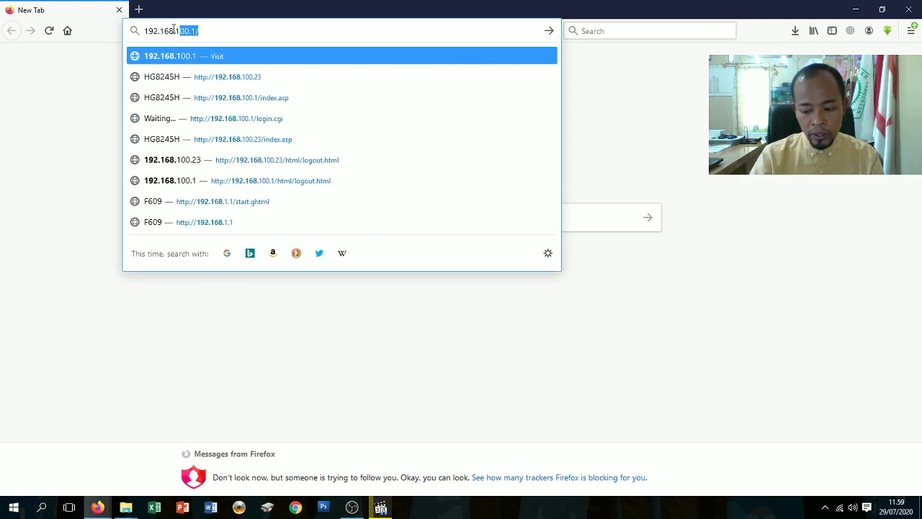
text(00.23)
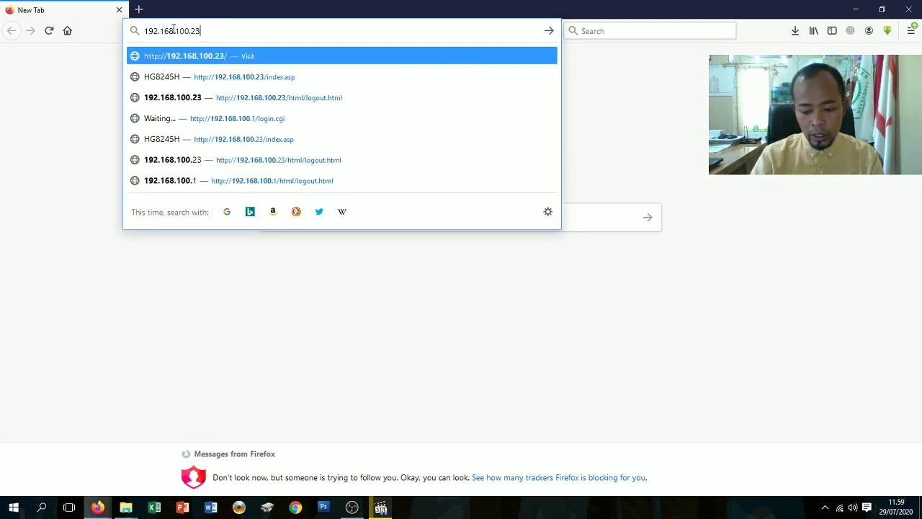
key(Return)
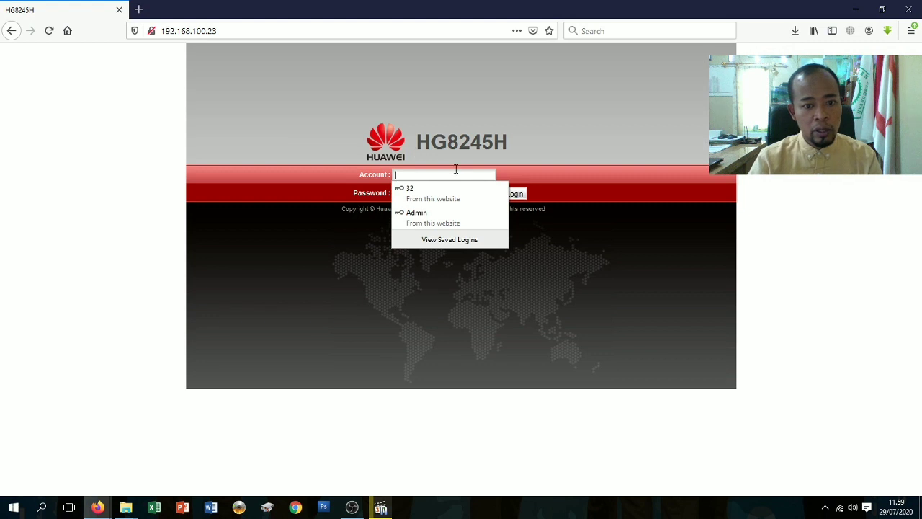
Attempt to log in with account Admin and the password, which is rejected as incorrect.
click(455, 171)
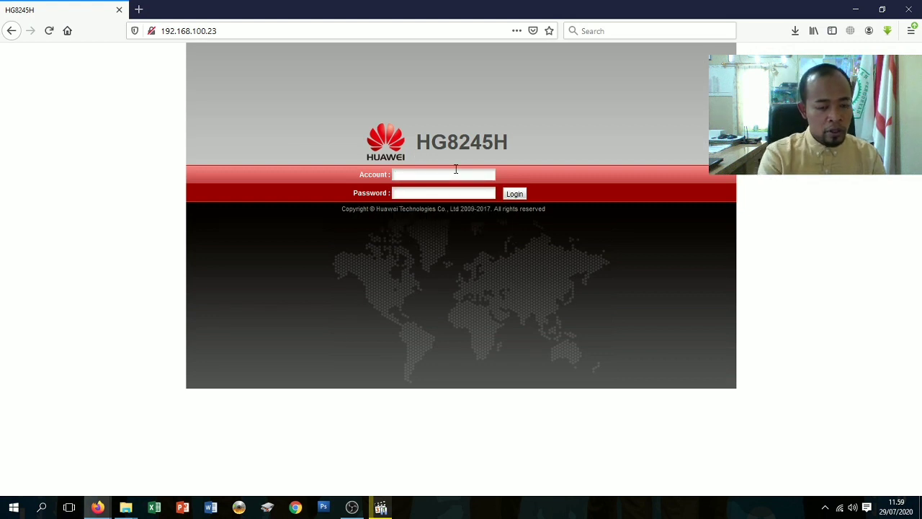
text(Admin)
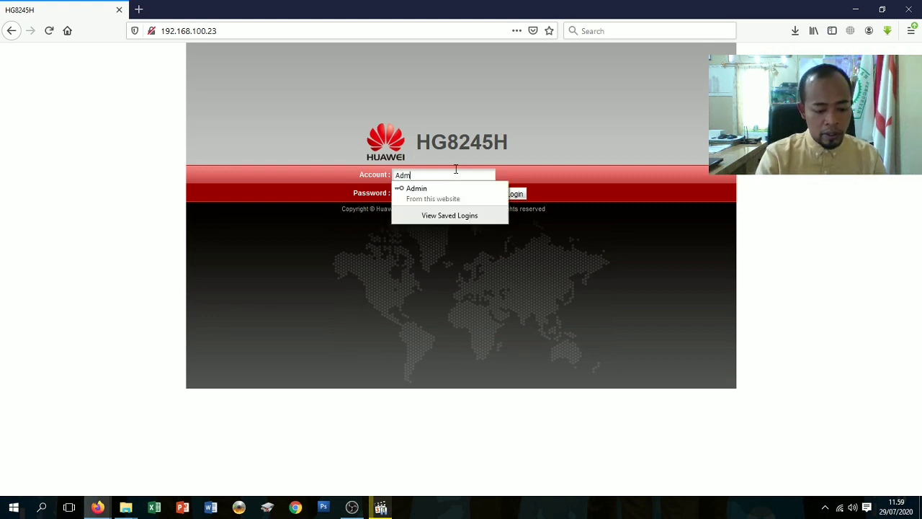
click(621, 181)
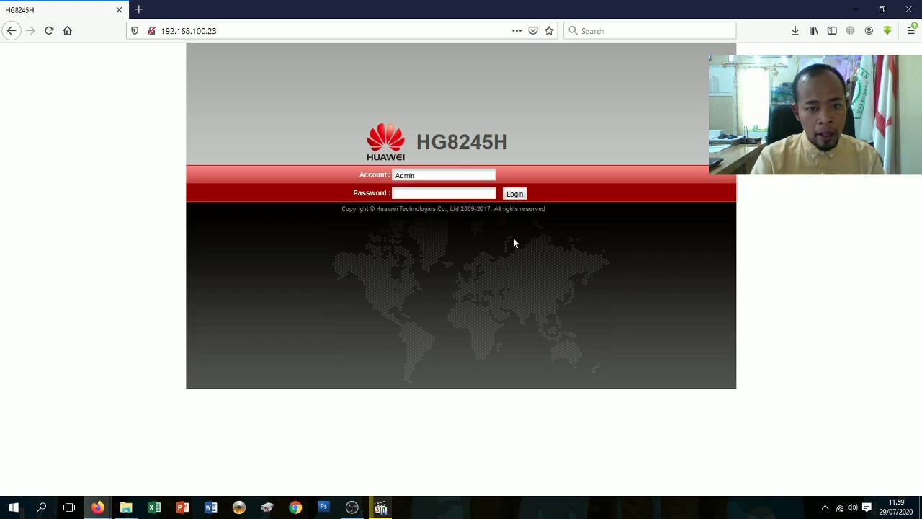
click(440, 193)
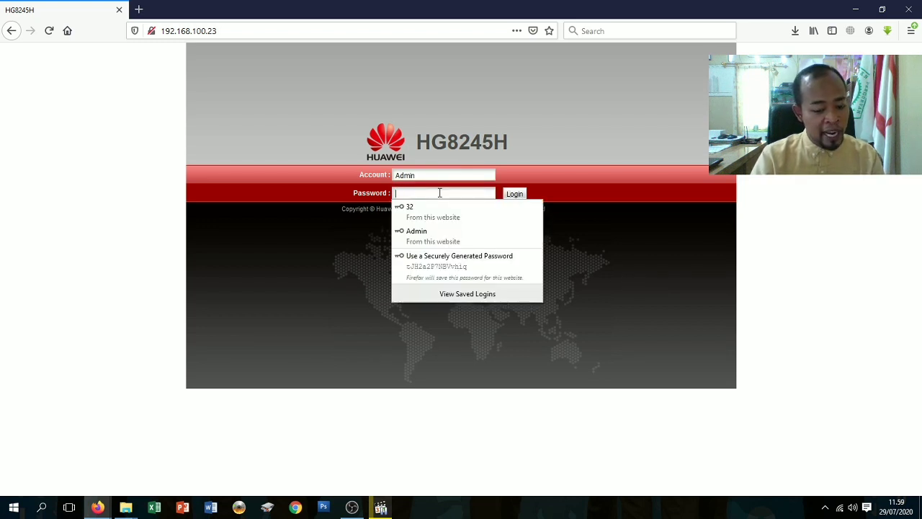
text(********)
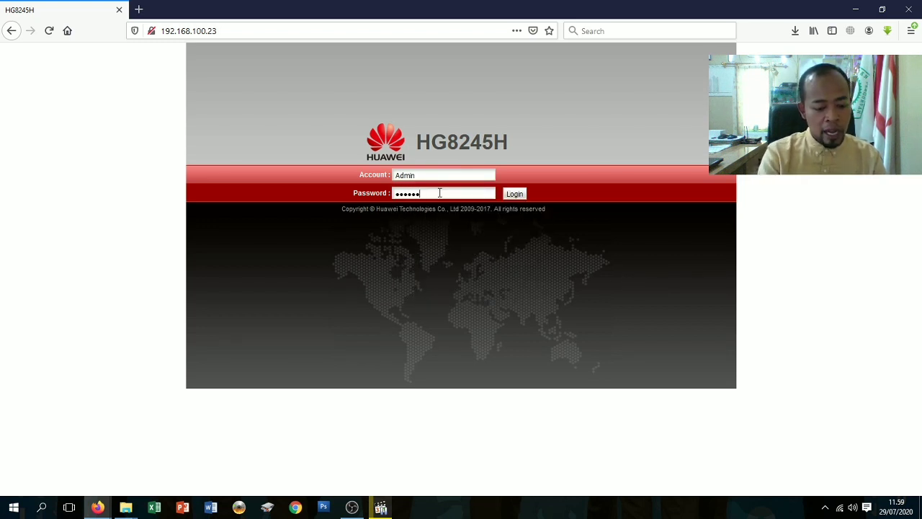
text(*)
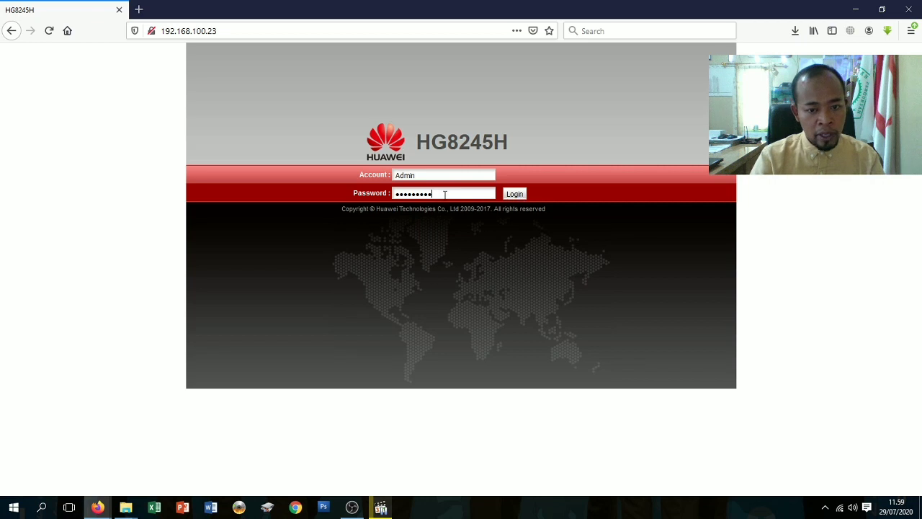
key(BackSpace)
key(BackSpace)
key(BackSpace)
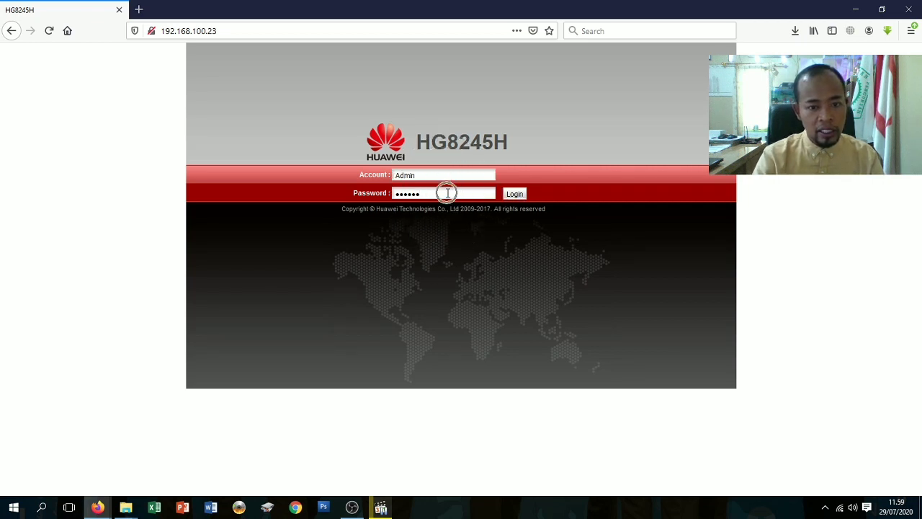
click(513, 194)
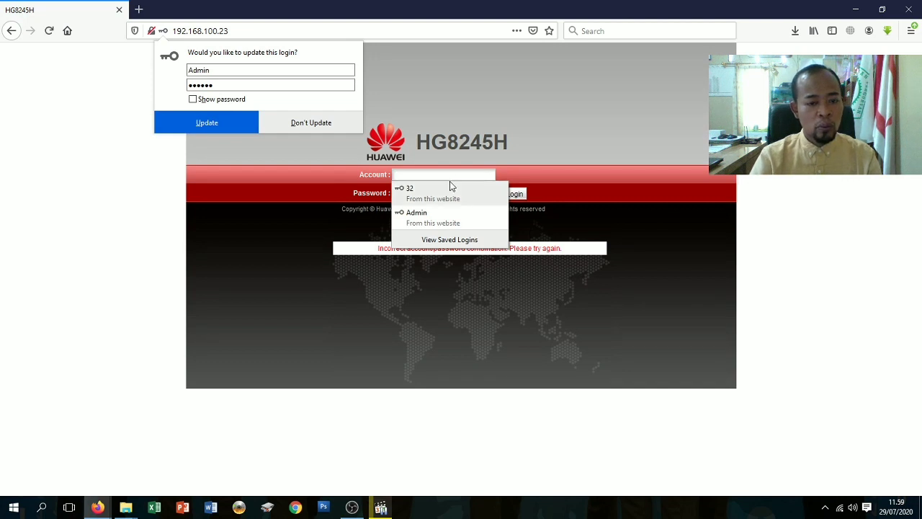
click(451, 176)
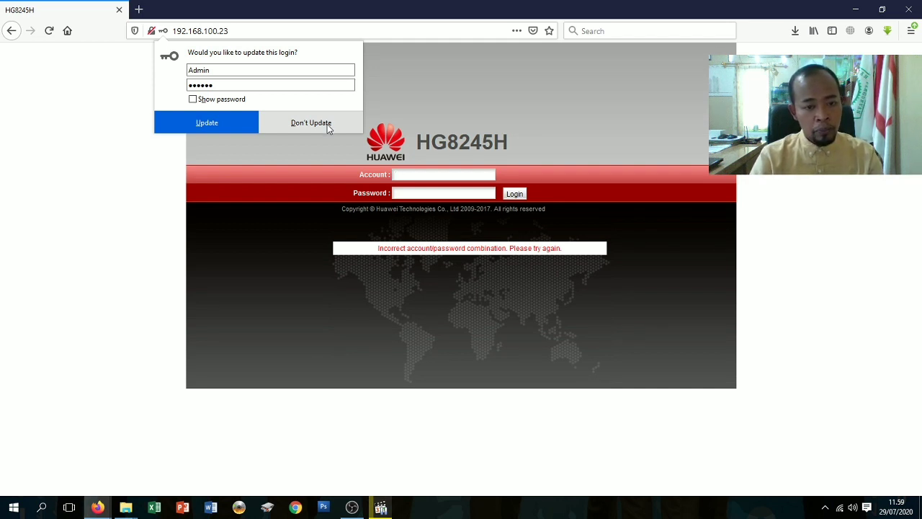
Decline the saved-login update, re-enter the Admin account name and type a password again.
click(325, 124)
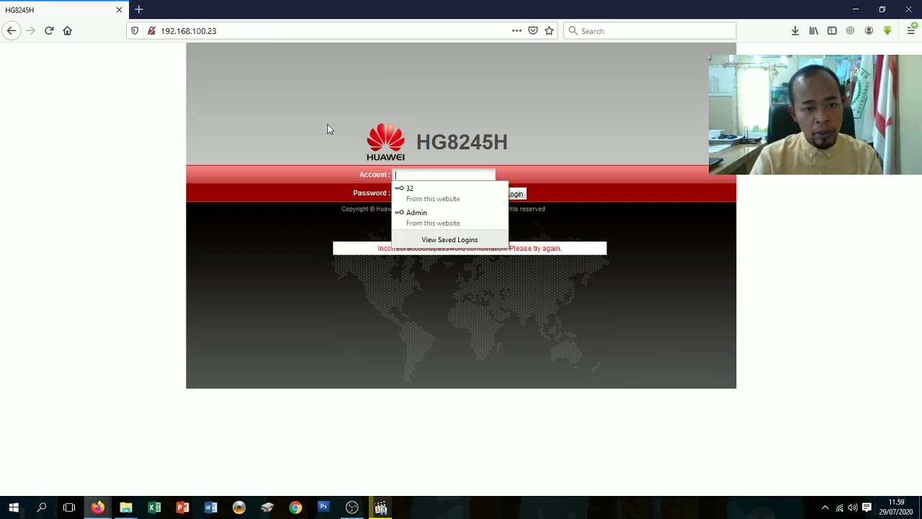
click(433, 172)
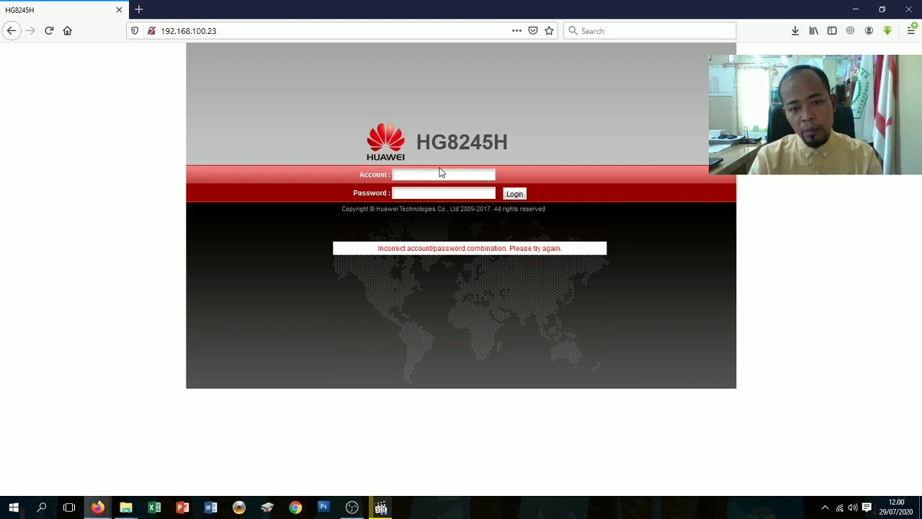
click(440, 171)
click(440, 170)
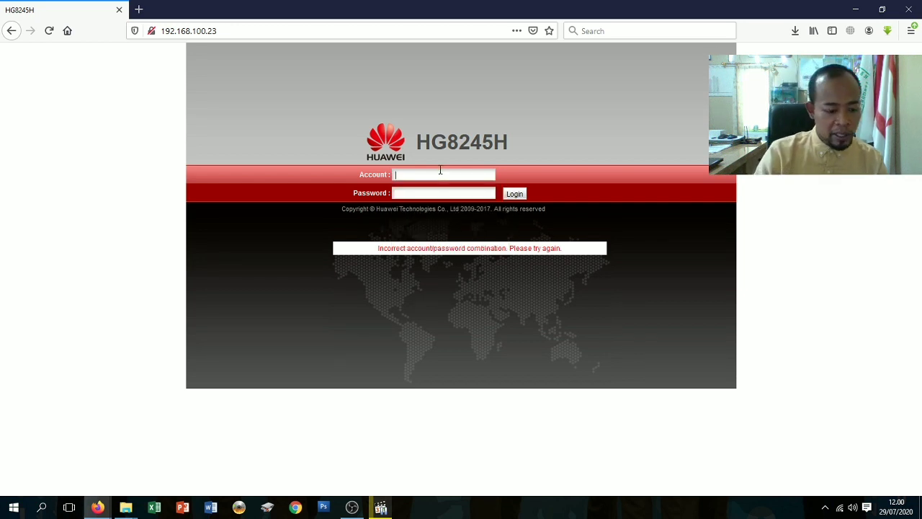
text(Admin)
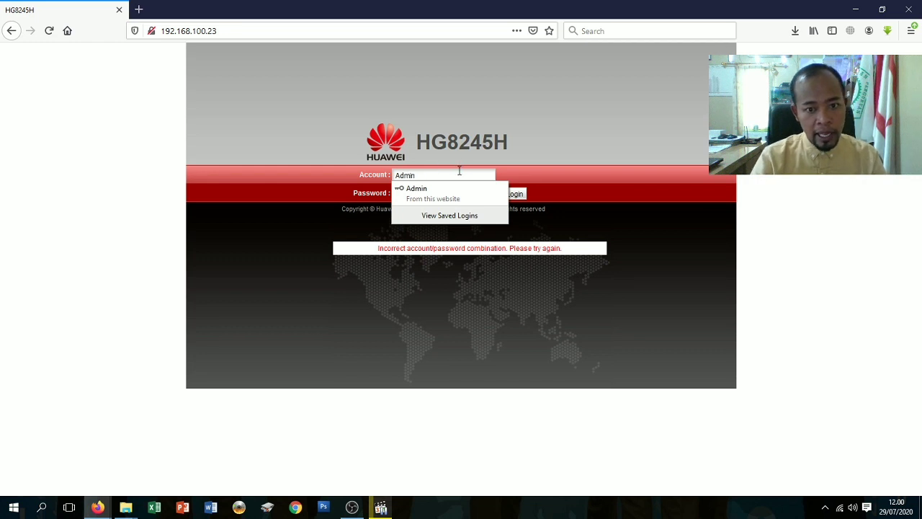
key(Tab)
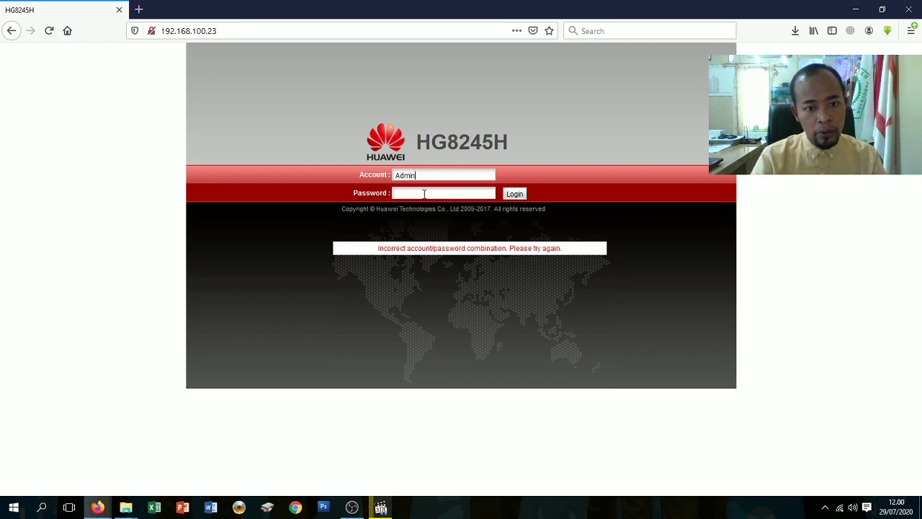
click(422, 195)
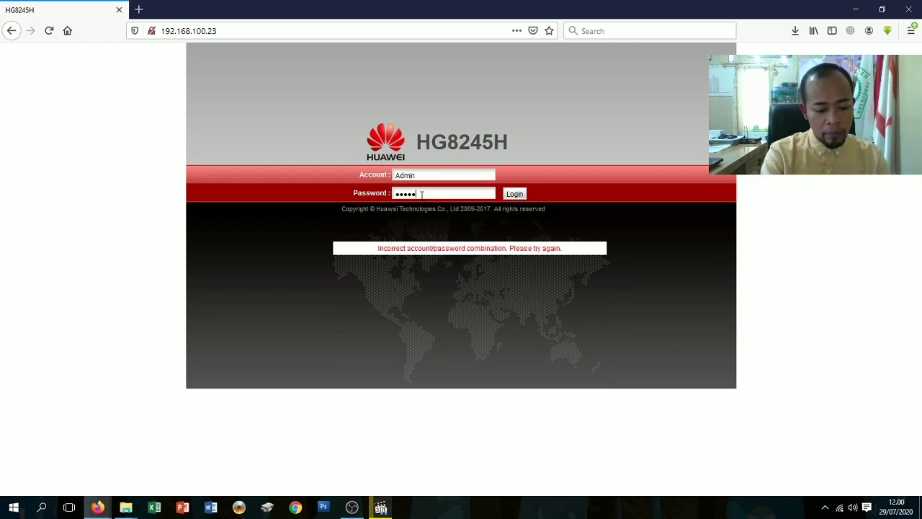
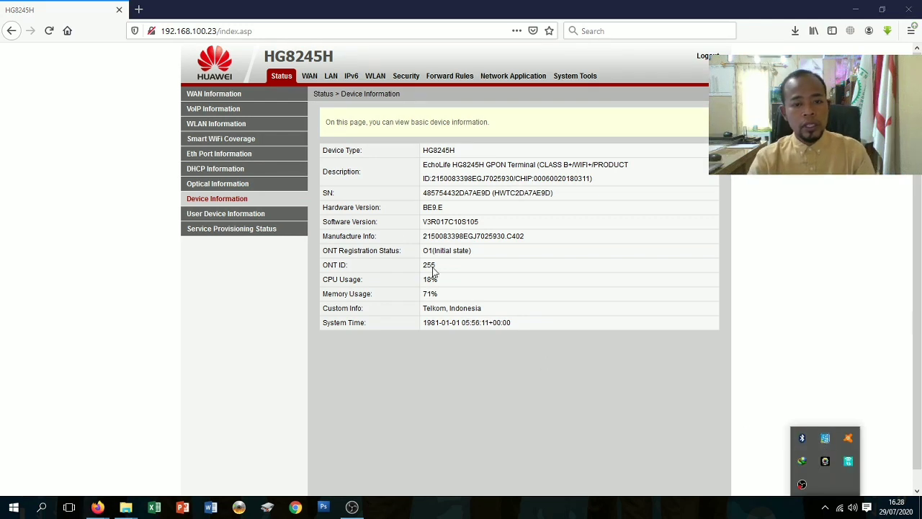
Open the LAN DHCP Server Configuration page in the router admin.
click(377, 197)
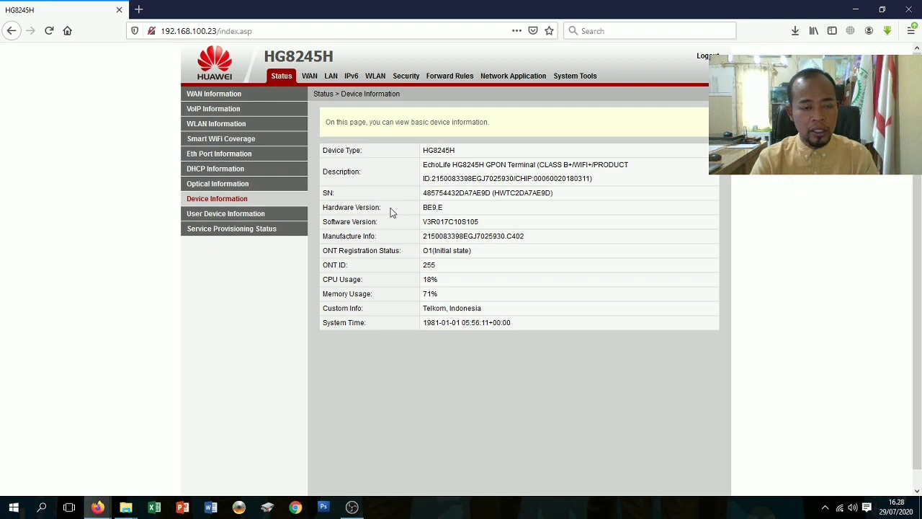
click(333, 79)
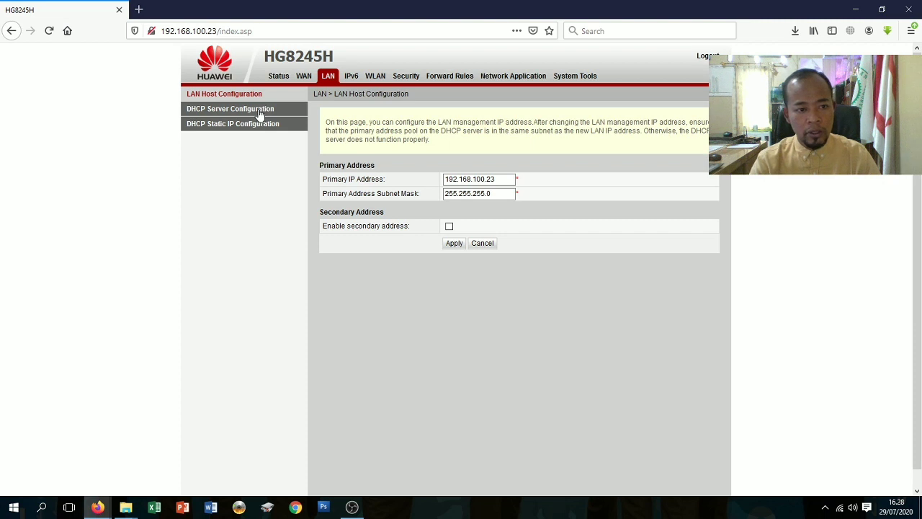
click(260, 115)
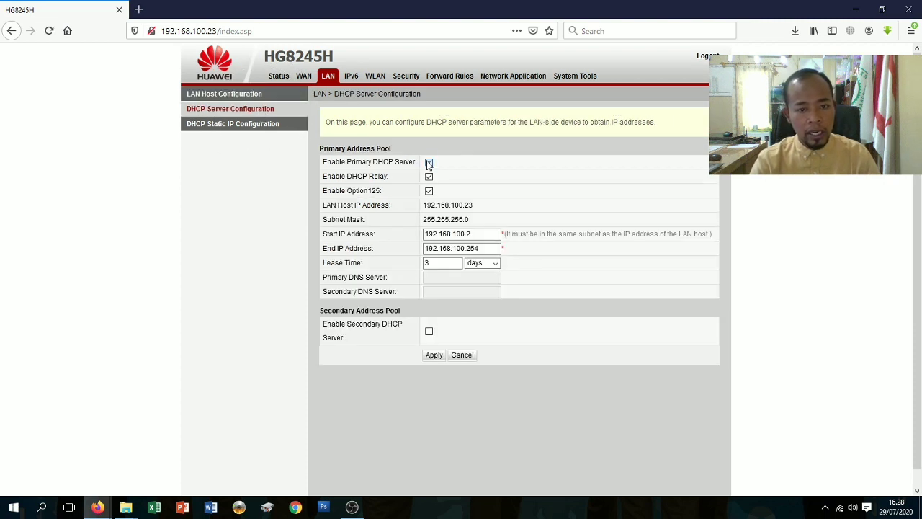
Untick and re-tick Enable Primary DHCP Server, DHCP Relay and Option125, leaving them enabled.
click(428, 162)
click(428, 177)
click(429, 191)
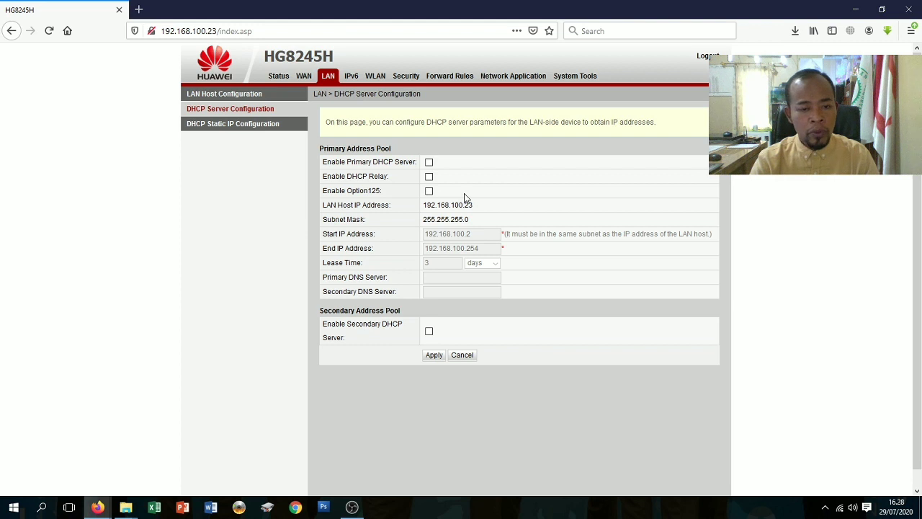
click(429, 162)
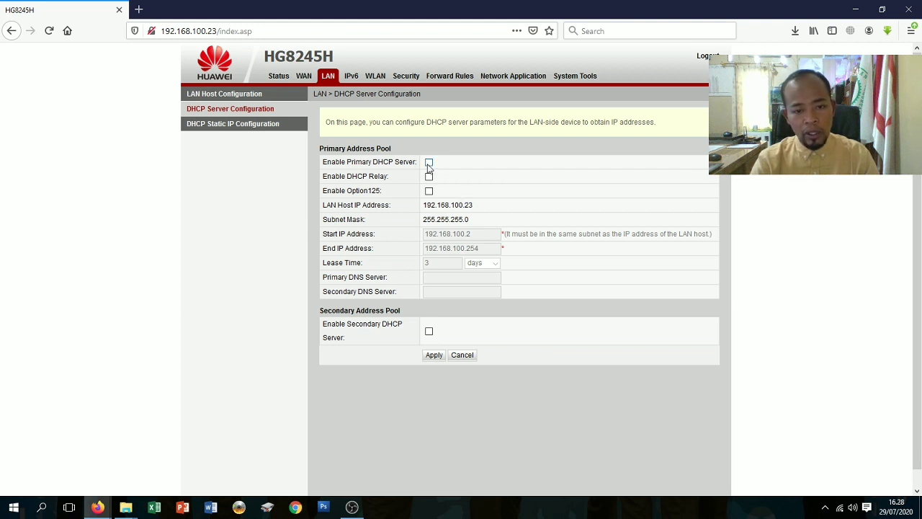
click(428, 176)
click(428, 191)
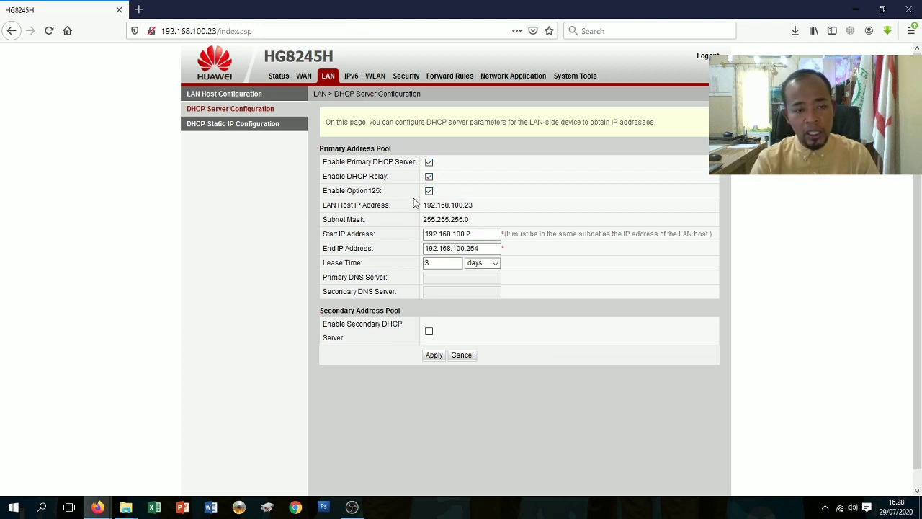
click(373, 78)
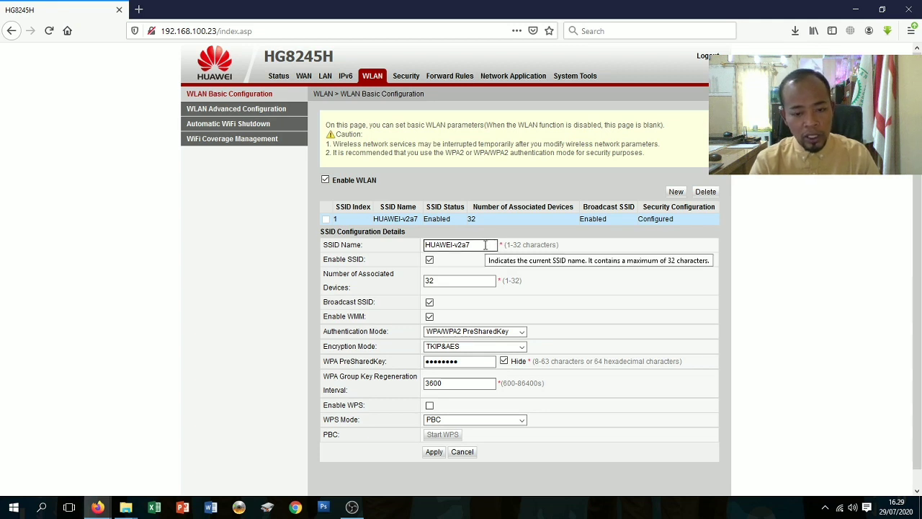
Select the HUAWEI-v2a7 SSID Name field and check available networks in the Windows Wi-Fi flyout.
click(485, 245)
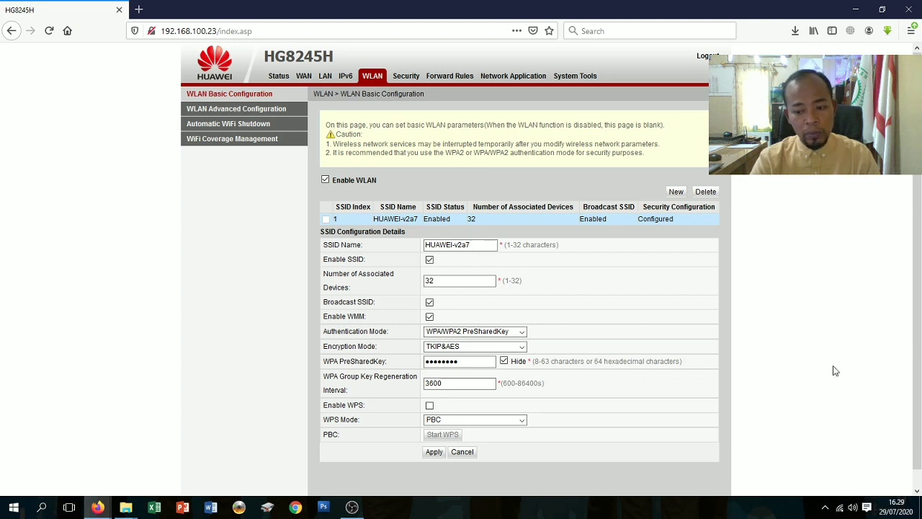
click(844, 509)
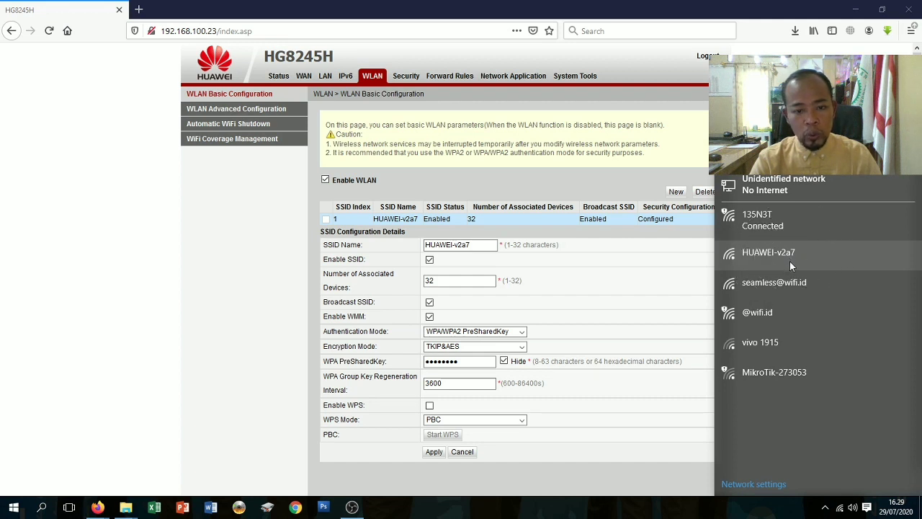
key(ctrl)
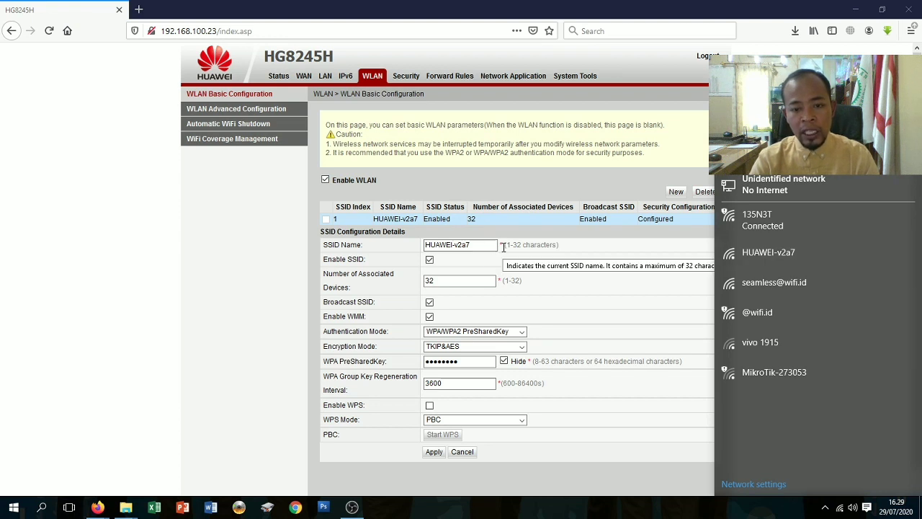
click(488, 247)
Replace the SSID name HUAWEI-v2a7 with WIFI GRATIS.
key(BackSpace)
key(BackSpace)
key(BackSpace)
key(BackSpace)
key(BackSpace)
key(BackSpace)
key(BackSpace)
key(BackSpace)
key(BackSpace)
key(BackSpace)
key(BackSpace)
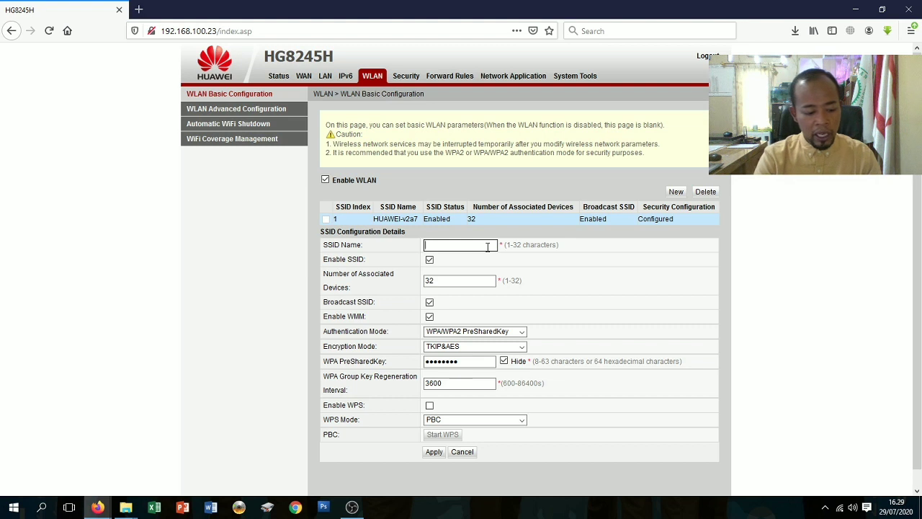
text(WIFI )
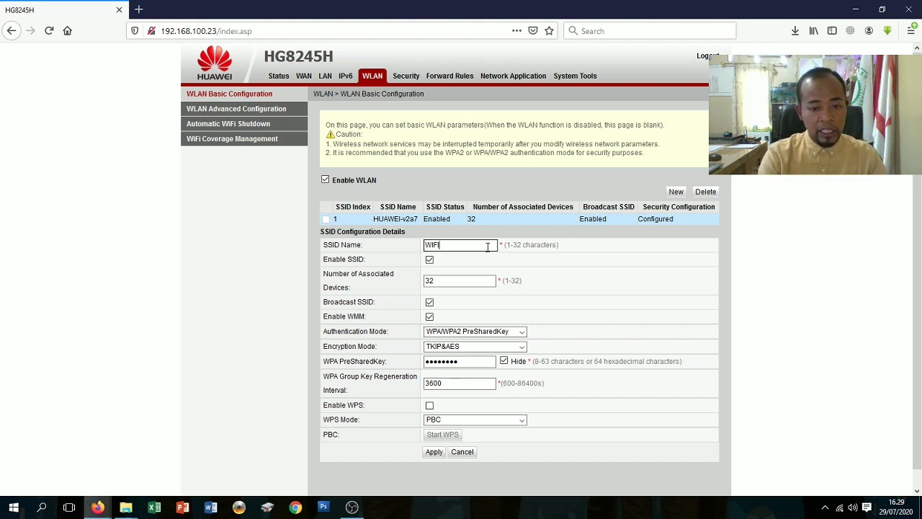
text(GRATI)
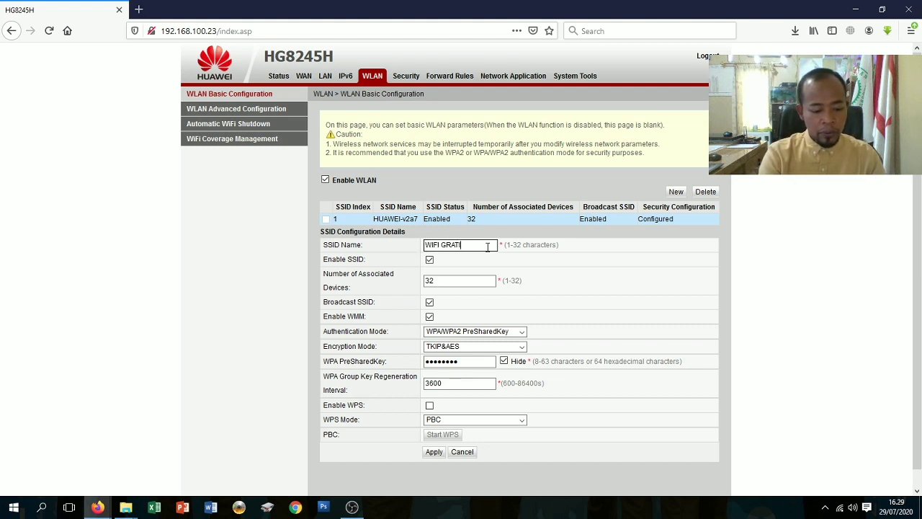
text(S)
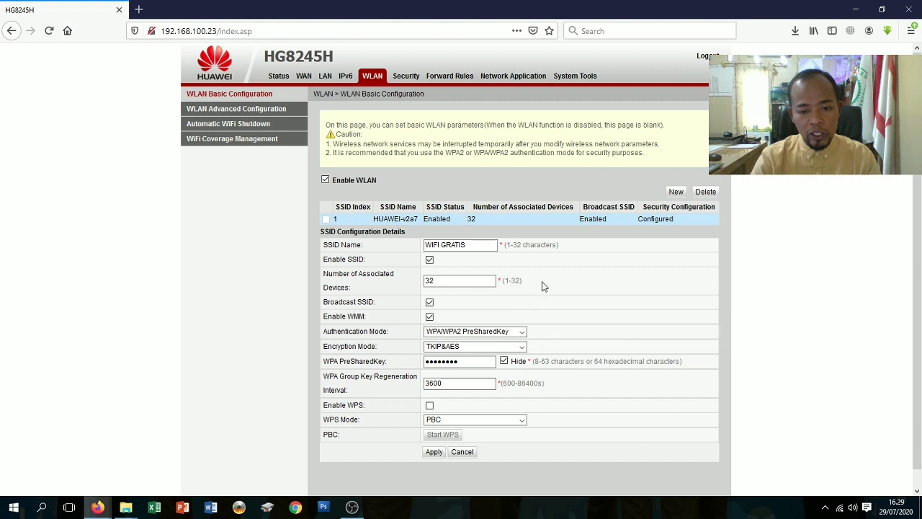
click(526, 331)
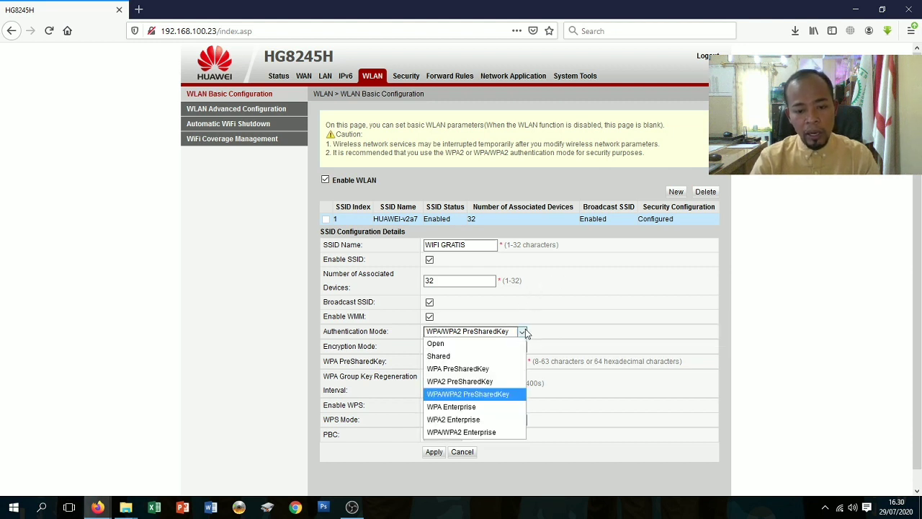
Switch authentication to Open and back to WPA/WPA2 PreSharedKey, then unhide the pre-shared key.
click(526, 331)
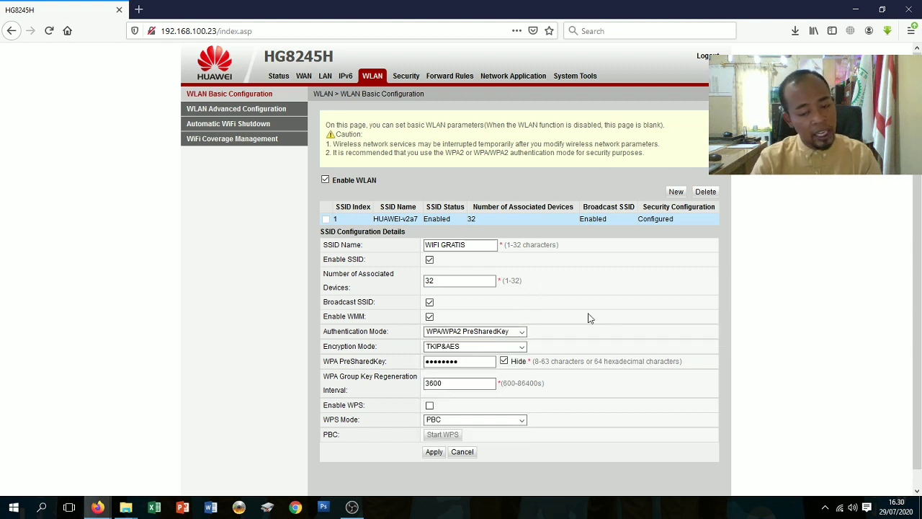
mouse_move(574, 312)
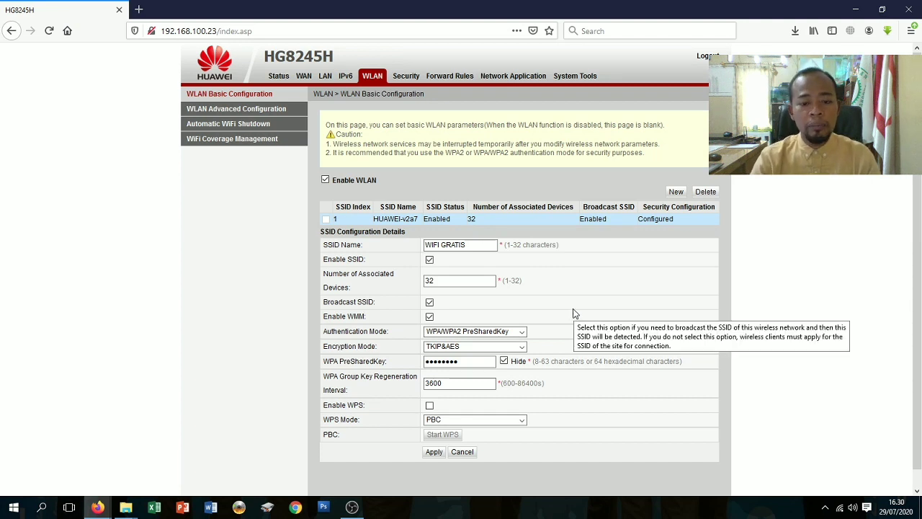
click(523, 334)
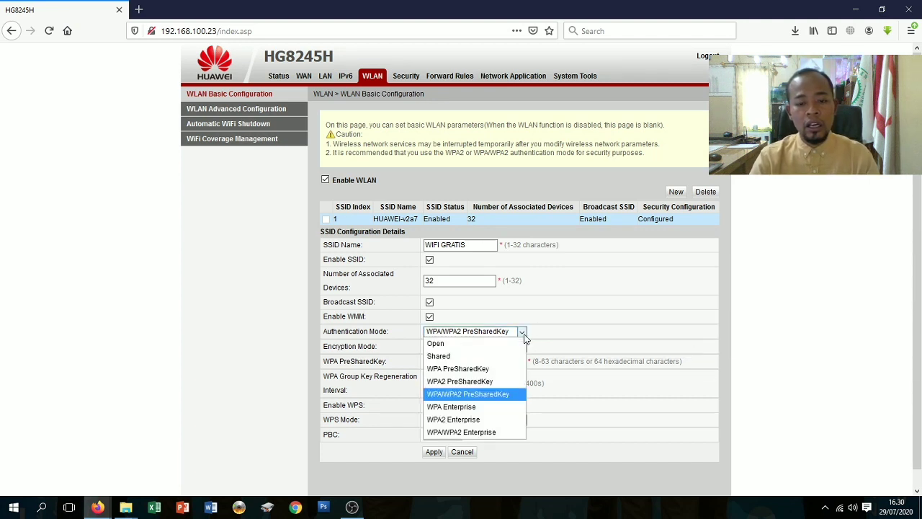
click(459, 346)
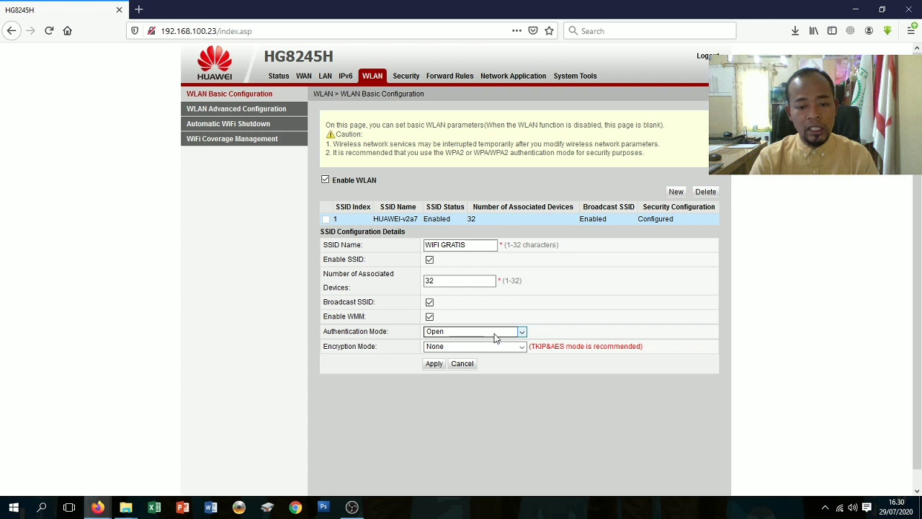
click(495, 332)
click(494, 333)
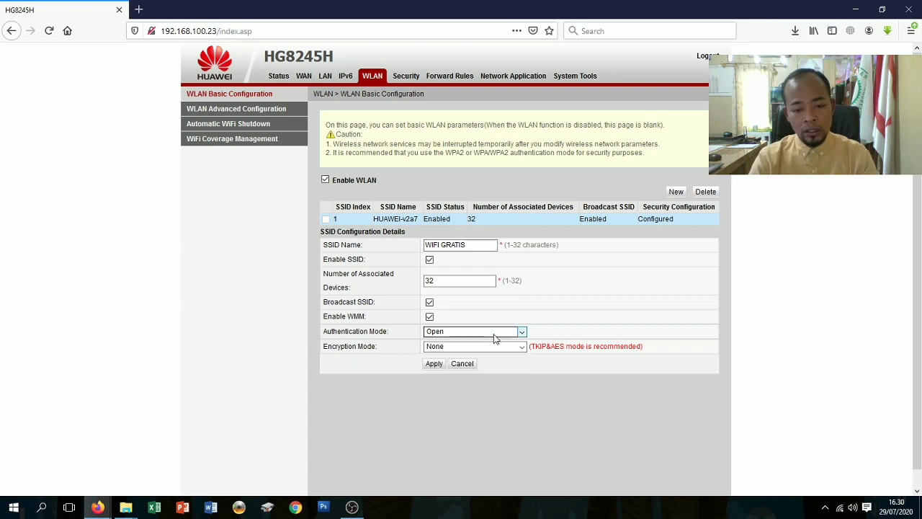
click(493, 334)
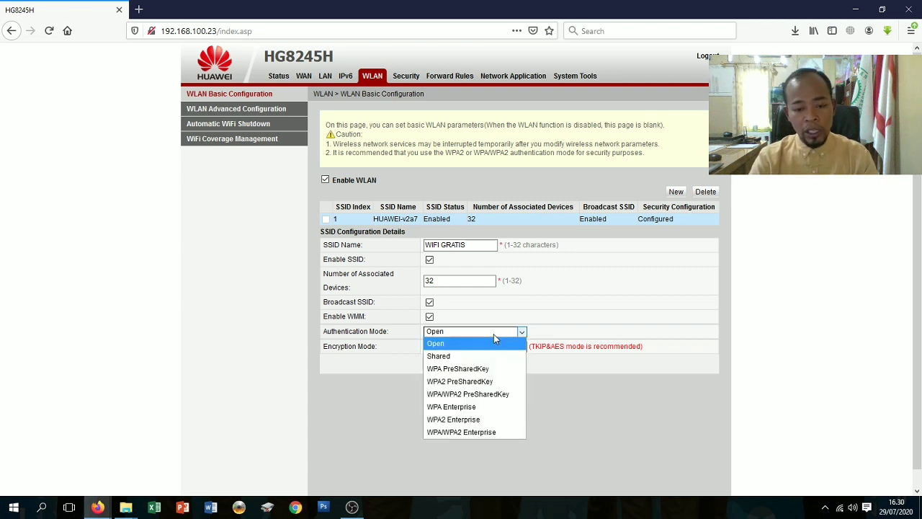
click(496, 398)
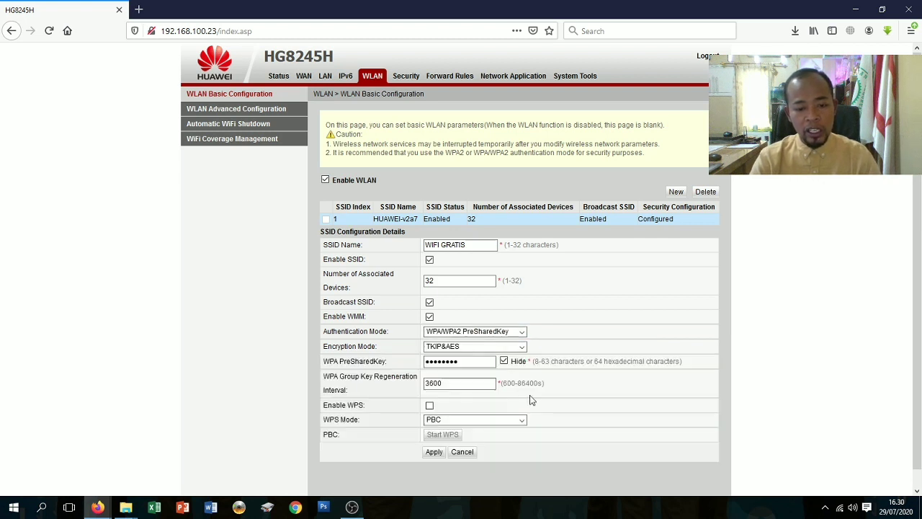
click(503, 362)
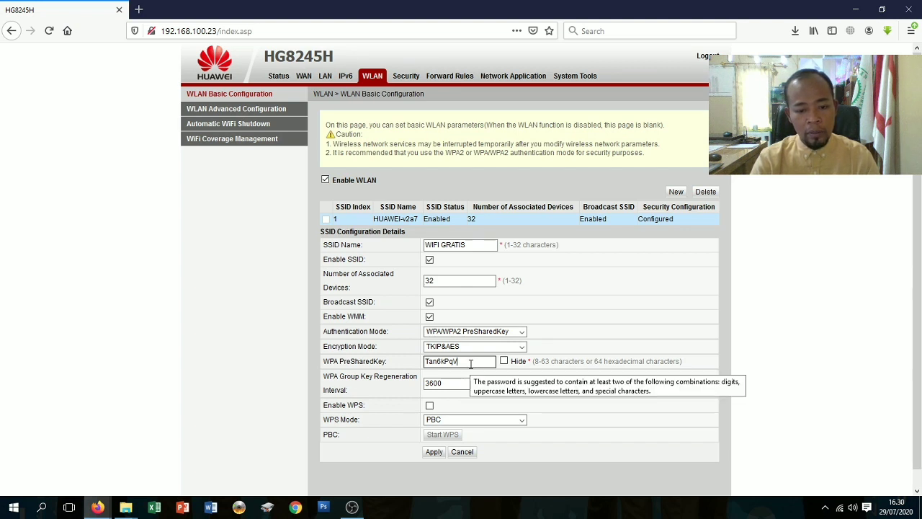
Replace the pre-shared key with a new passphrase and apply the WIFI GRATIS settings.
click(470, 364)
key(BackSpace)
key(BackSpace)
key(BackSpace)
key(BackSpace)
key(BackSpace)
key(BackSpace)
key(BackSpace)
key(BackSpace)
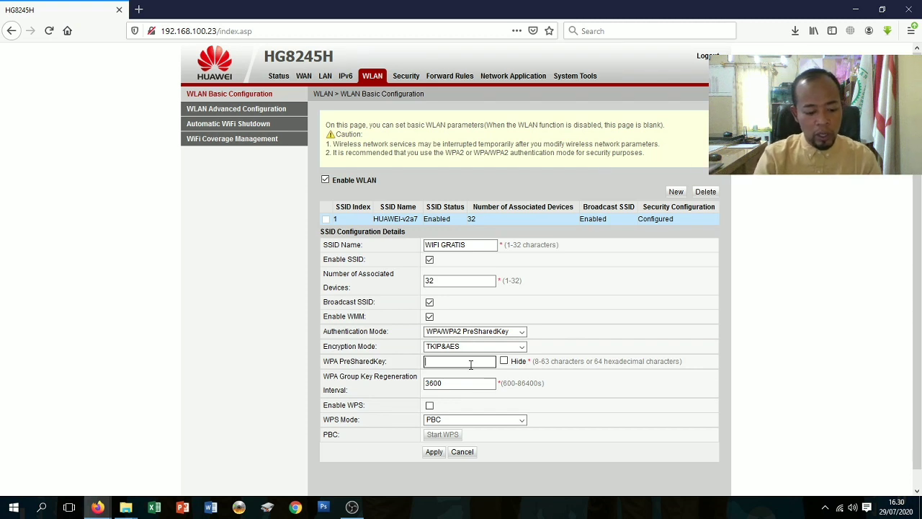
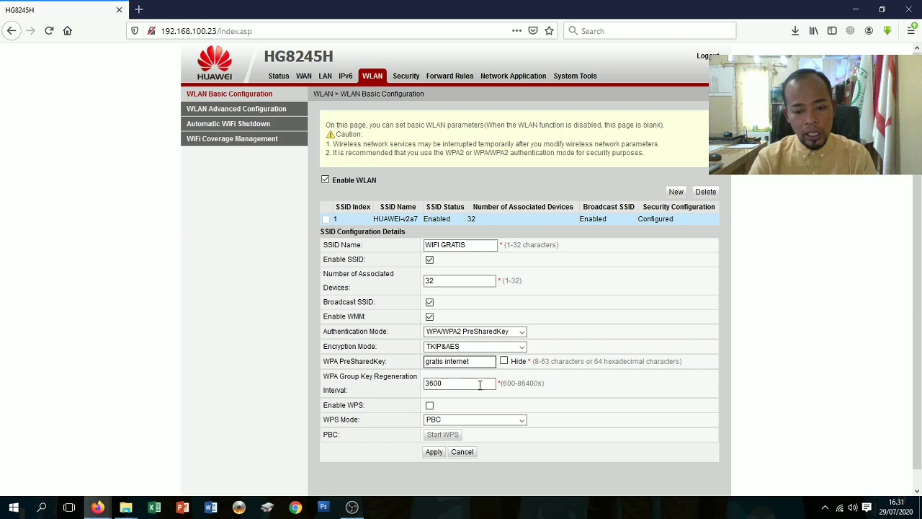
scroll(480, 384, down, 1)
click(436, 435)
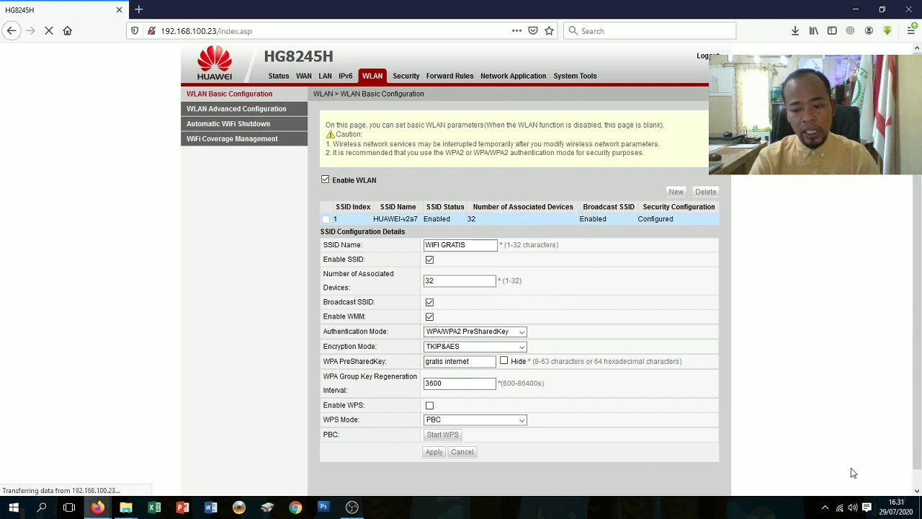
Connect the PC to WIFI GRATIS from the Wi-Fi flyout and toggle the key's Hide option.
click(840, 507)
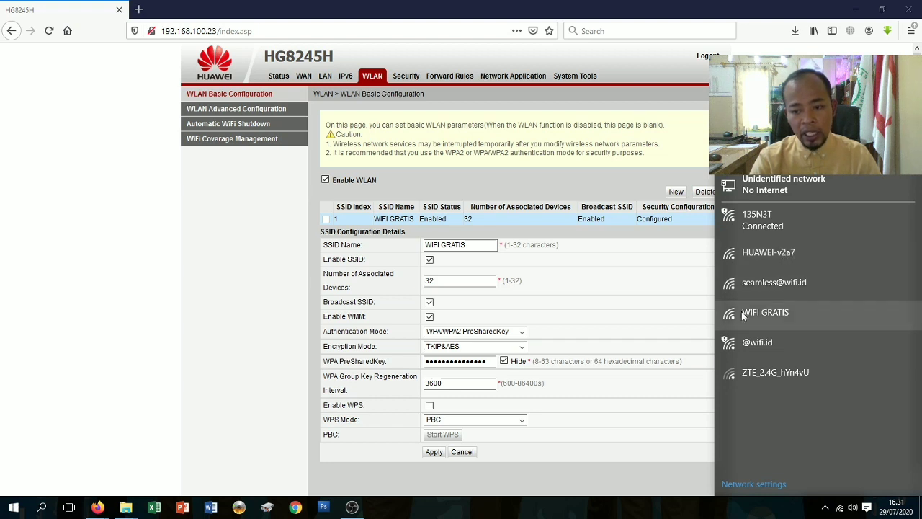
click(773, 316)
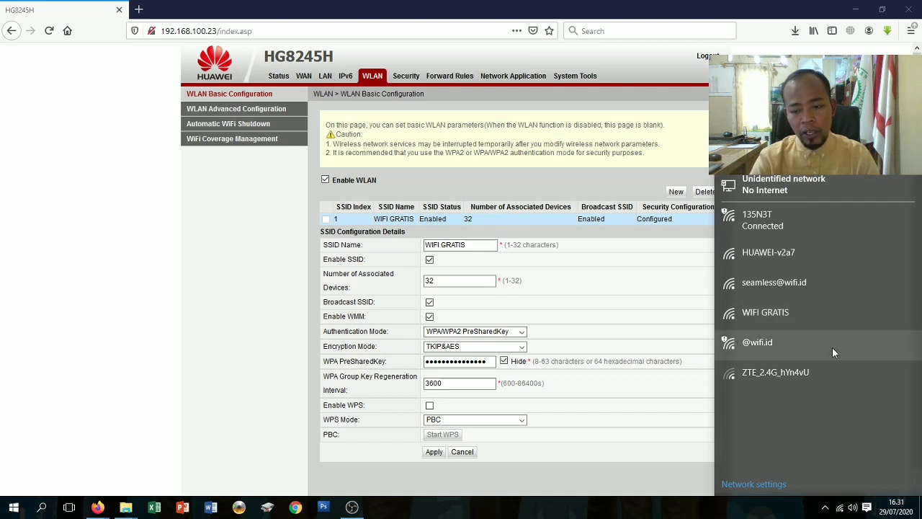
click(784, 325)
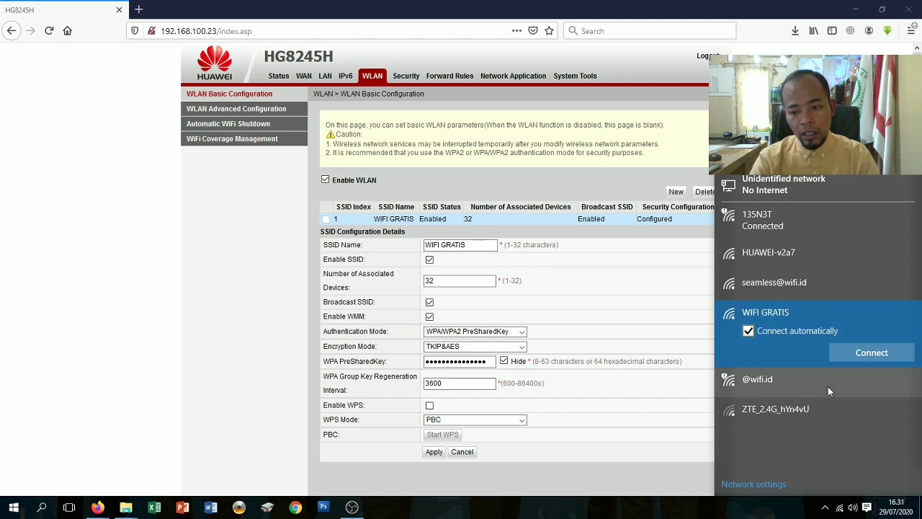
click(863, 355)
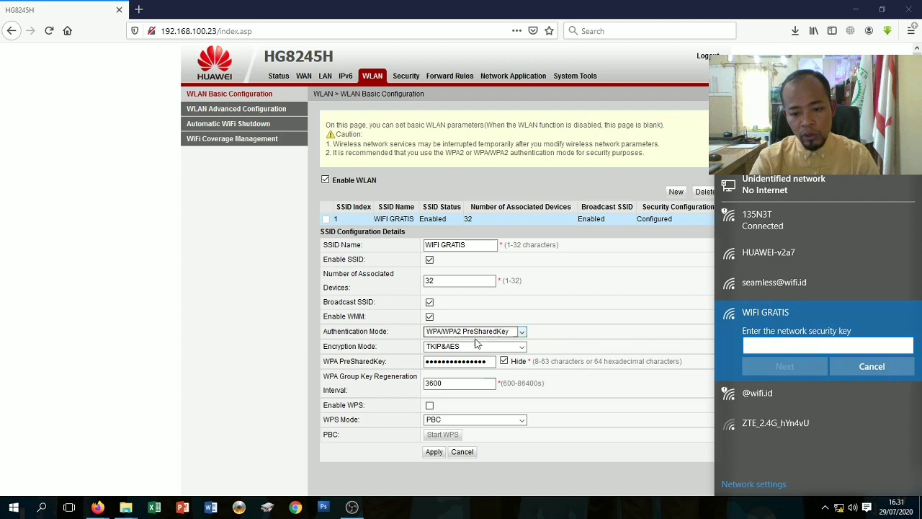
click(503, 361)
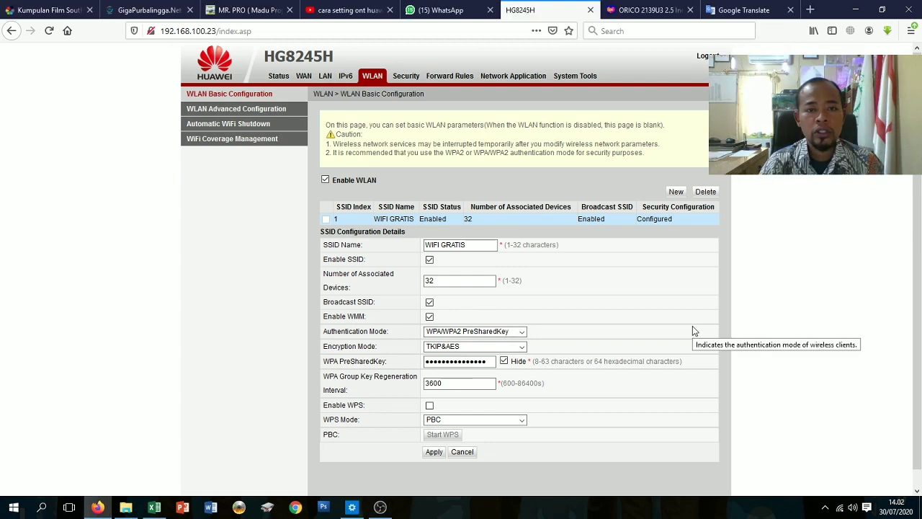
Start a new entry on Security > MAC Filter Configuration, then switch to the Status section.
click(407, 76)
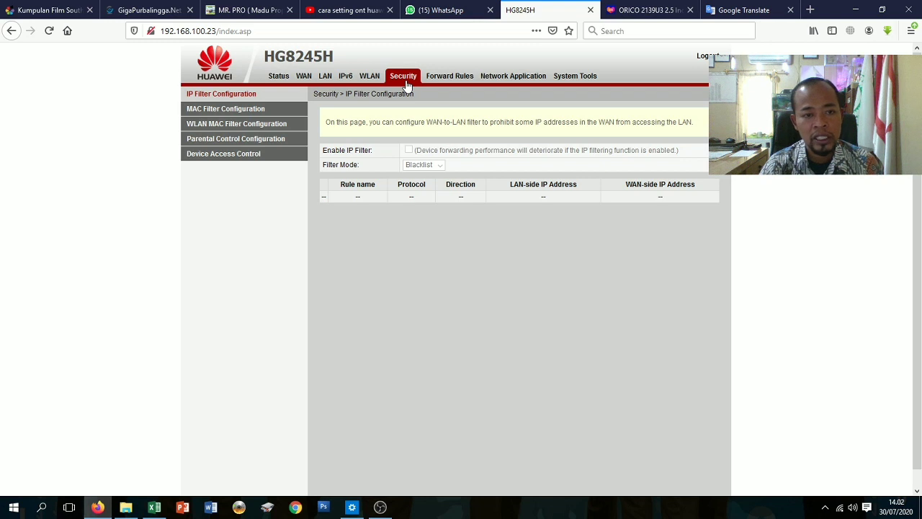
click(249, 113)
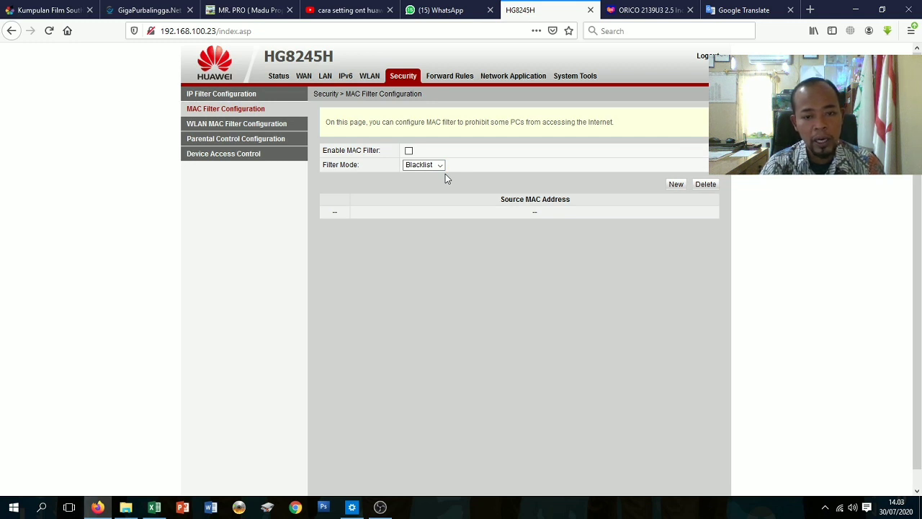
click(677, 187)
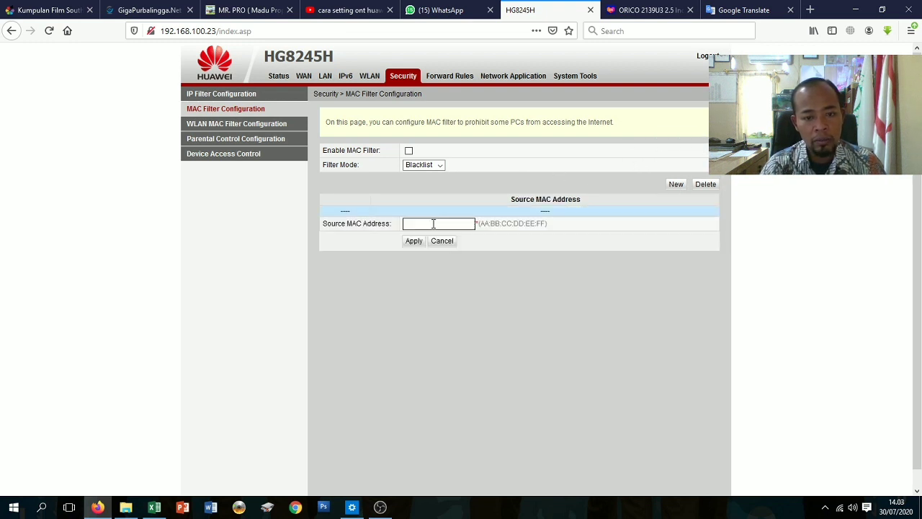
click(433, 224)
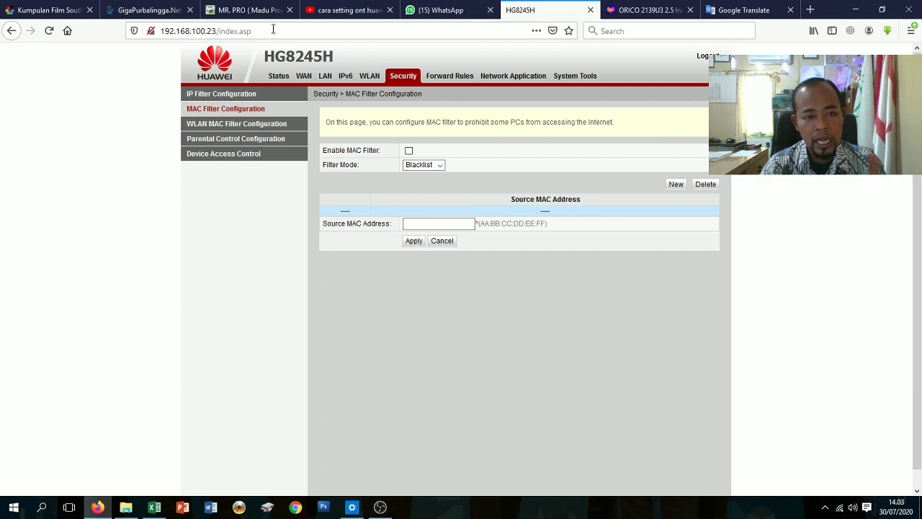
click(283, 79)
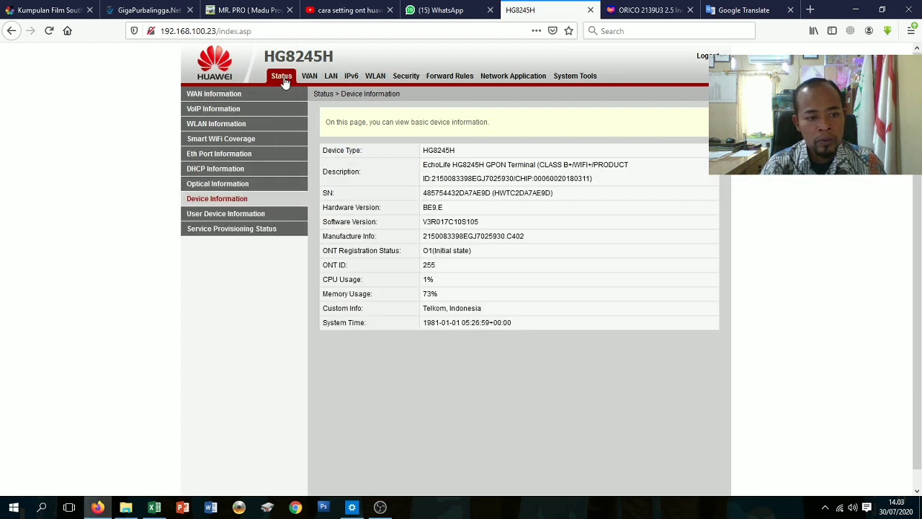
Copy the LAN1 device's MAC address from User Device Information.
click(226, 217)
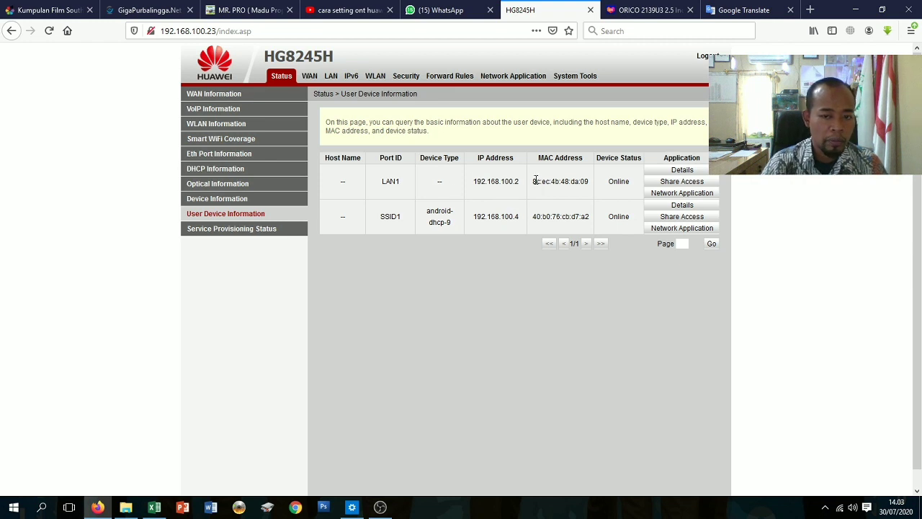
drag(534, 180, 604, 184)
right_click(580, 180)
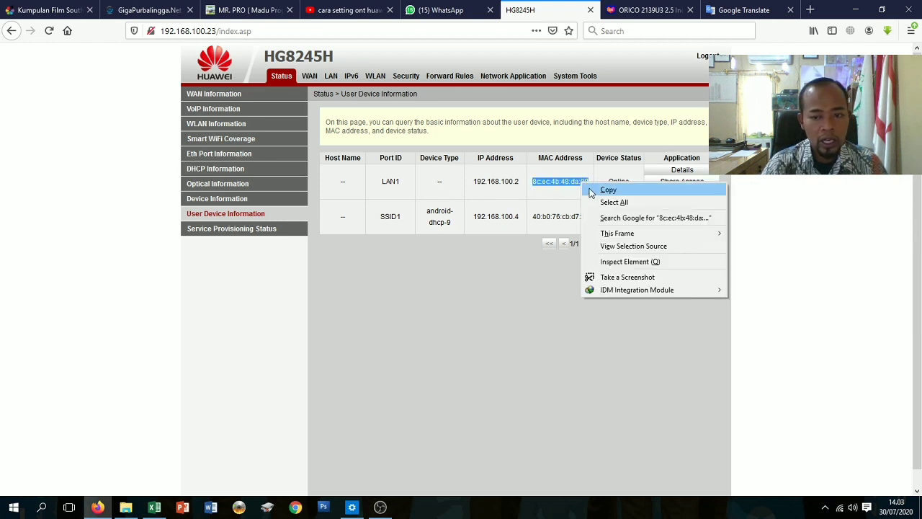
click(601, 189)
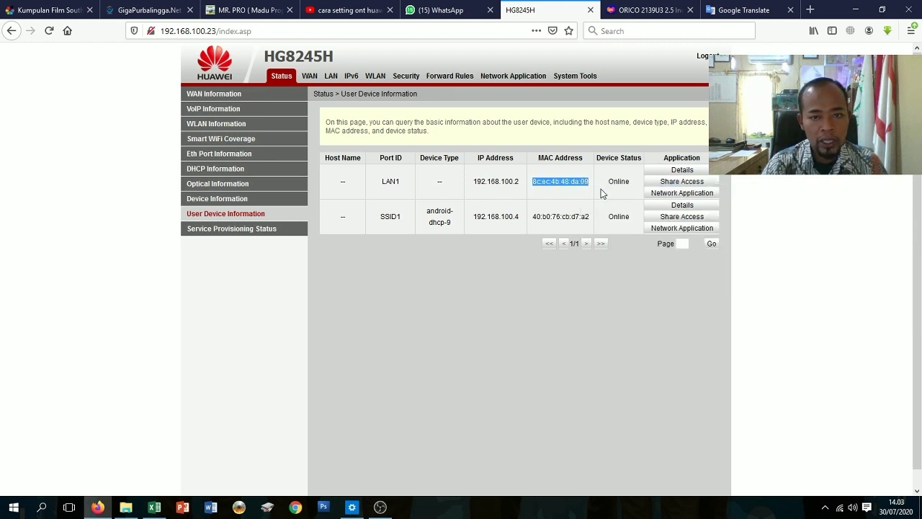
Paste the LAN1 MAC address into a new MAC filter entry and apply it.
click(407, 76)
click(228, 113)
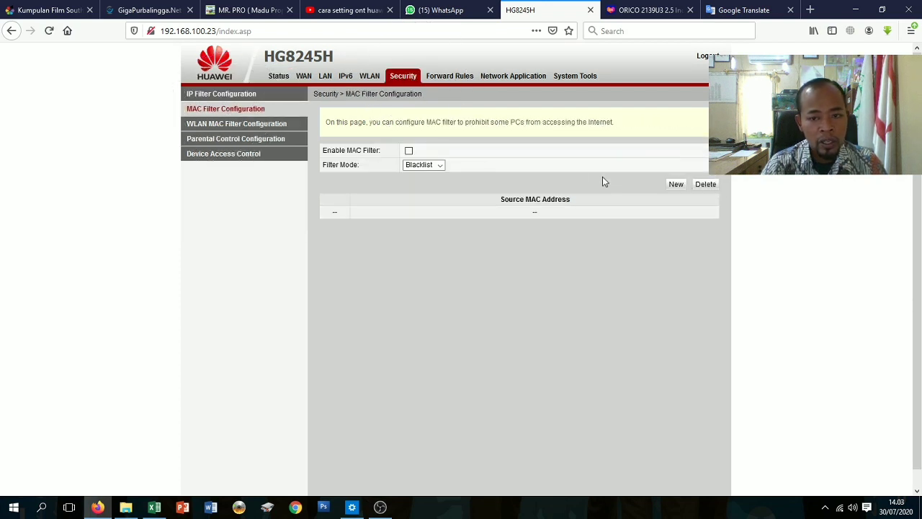
click(676, 185)
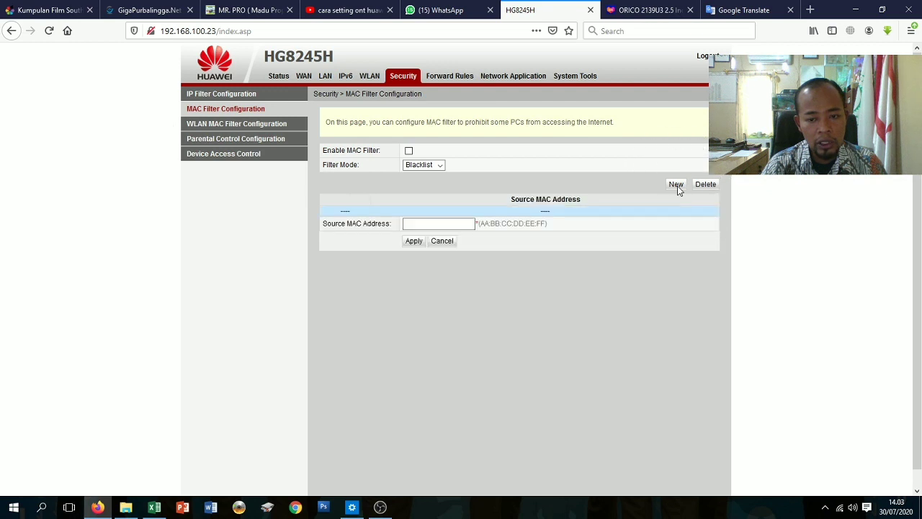
right_click(452, 220)
click(481, 270)
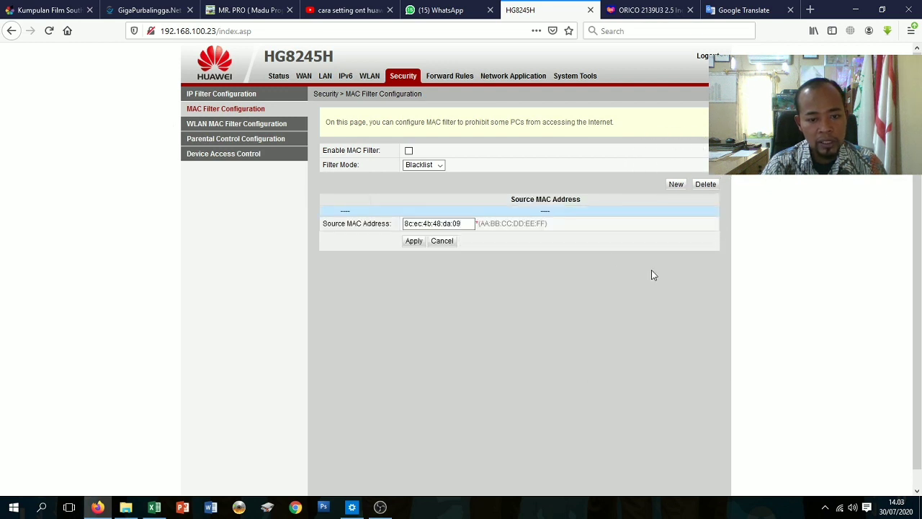
click(412, 242)
click(413, 242)
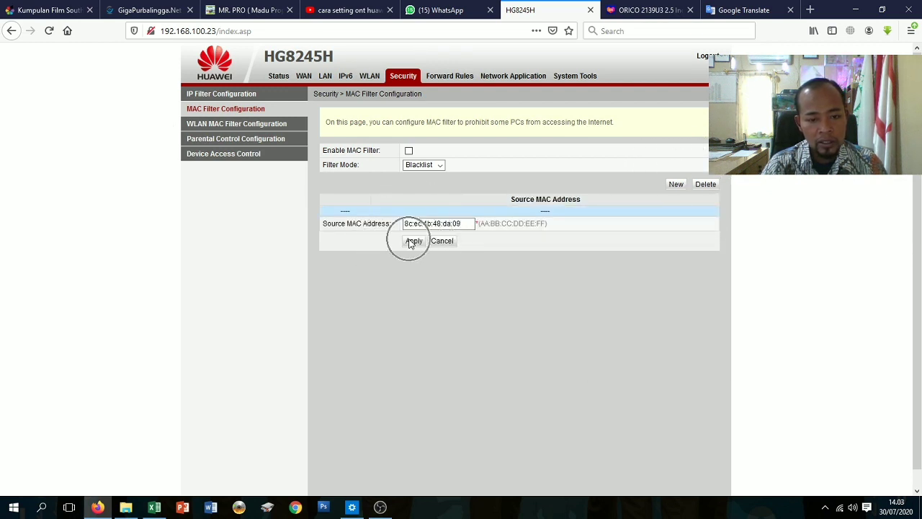
Change the MAC filter mode to Whitelist and confirm, then go to WLAN MAC Filter Configuration.
click(440, 166)
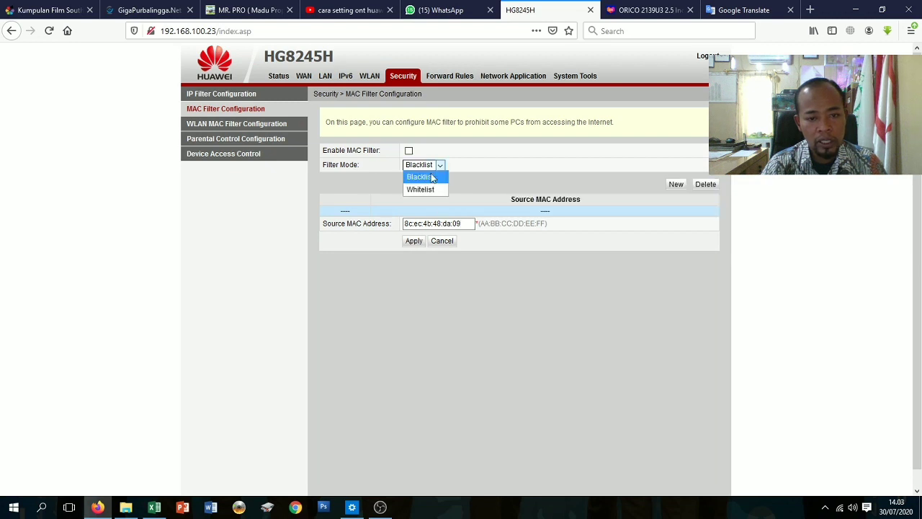
click(439, 175)
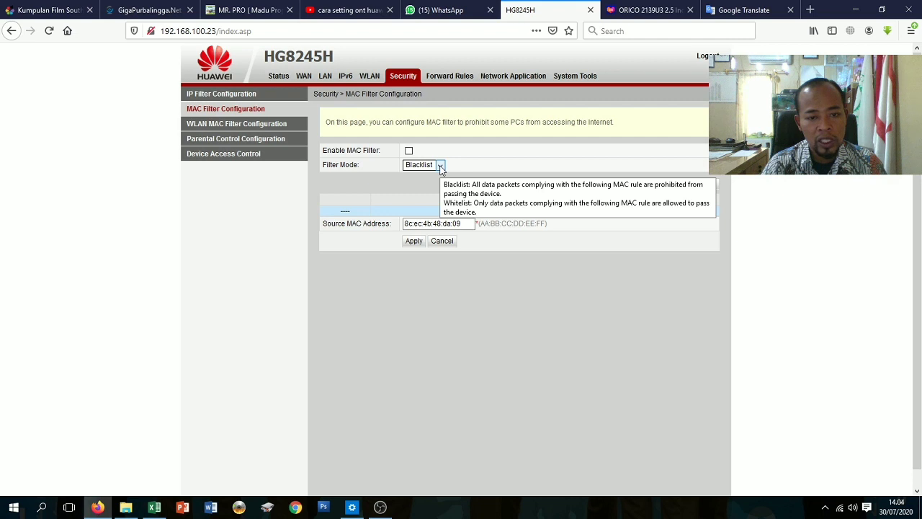
click(440, 166)
click(434, 189)
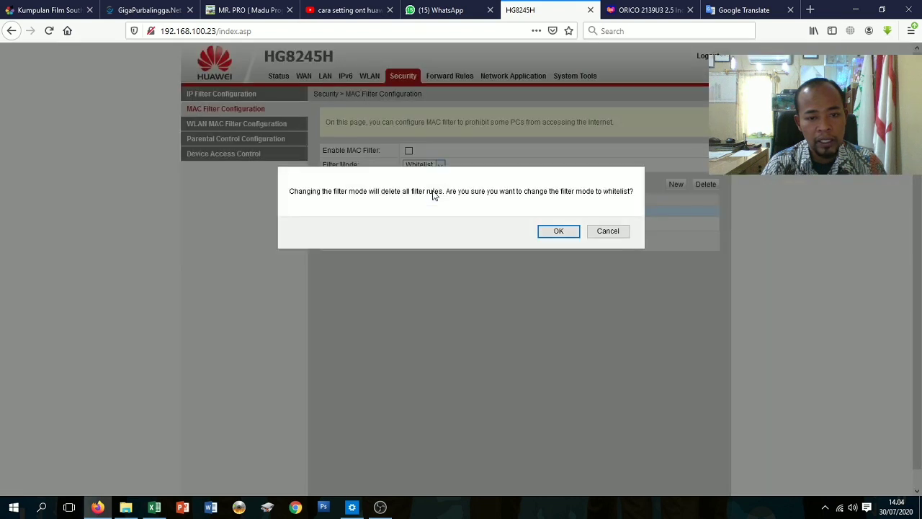
click(543, 233)
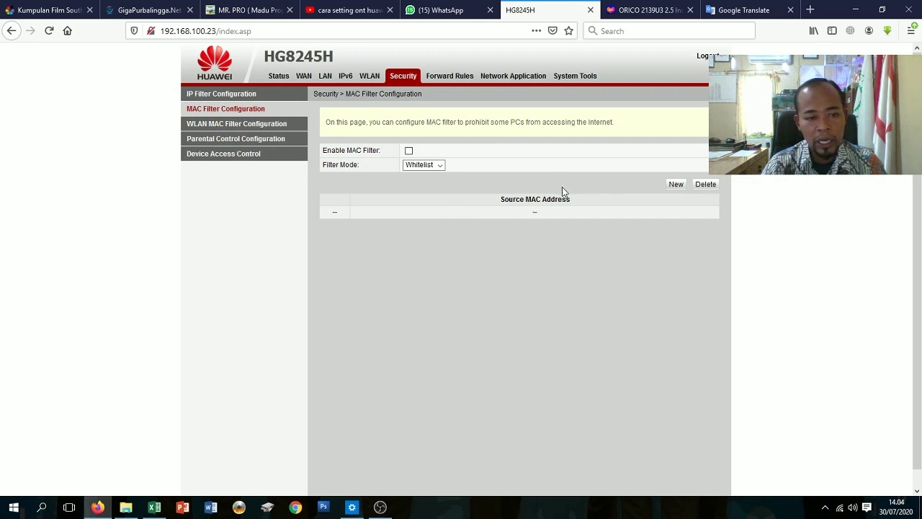
click(234, 128)
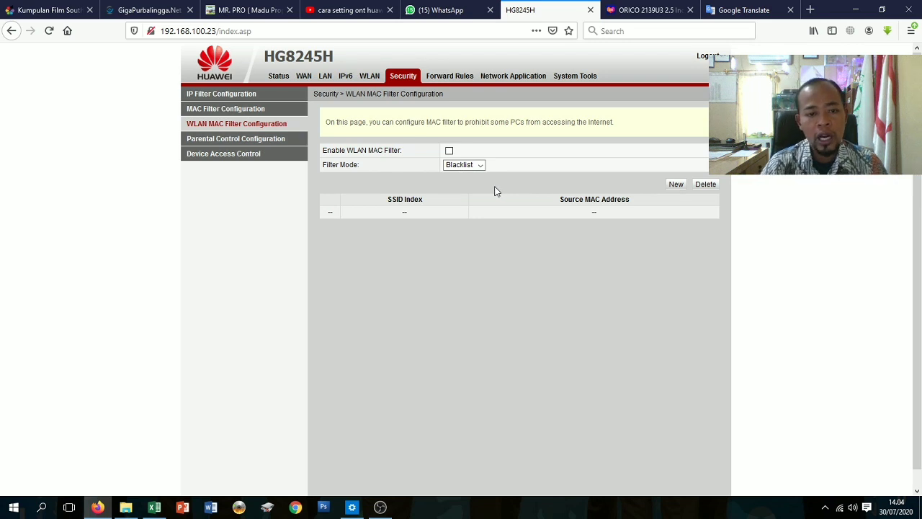
Start a new WLAN MAC filter entry for SSID1 and focus its Source MAC Address field.
mouse_move(485, 171)
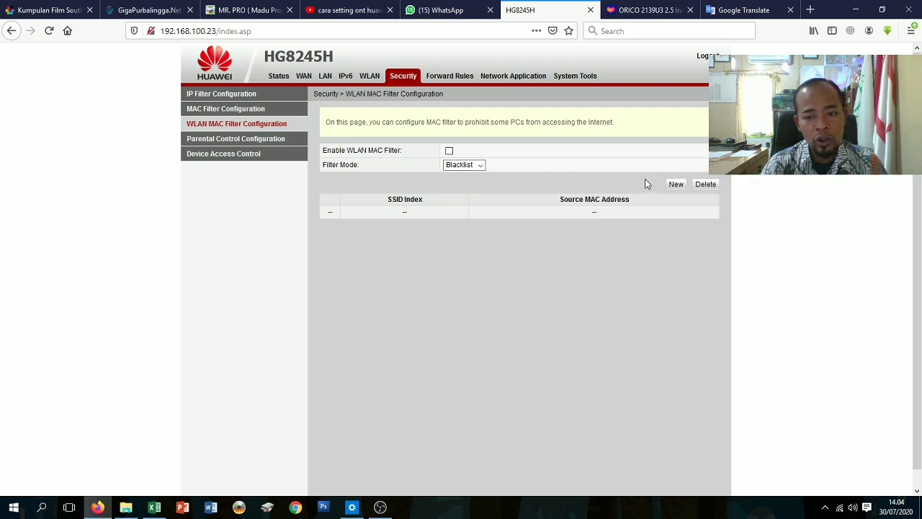
click(675, 184)
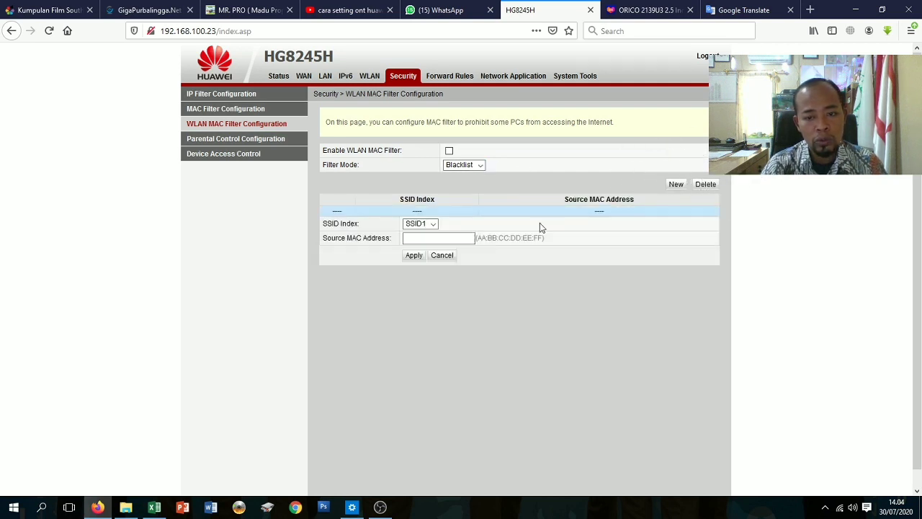
click(453, 237)
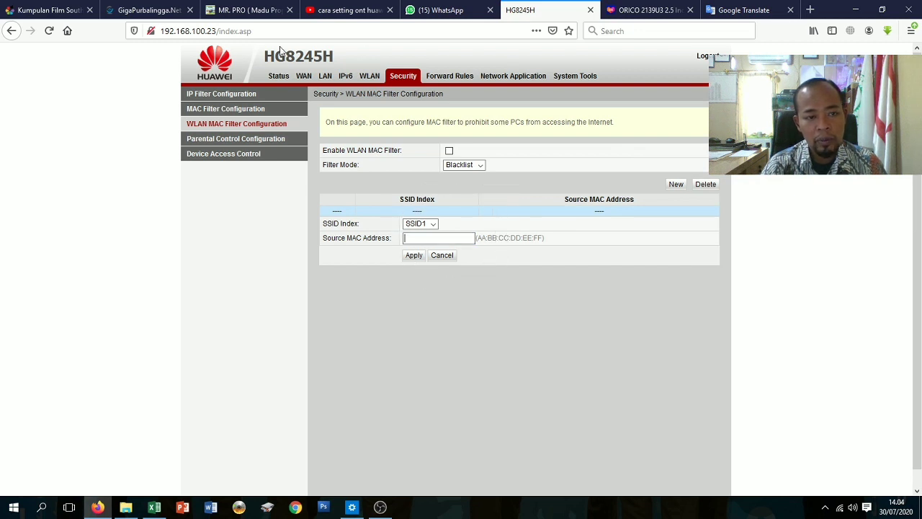
Copy the SSID1 device's MAC address 40:b0:76:cb:d7:a2 from User Device Information.
click(273, 78)
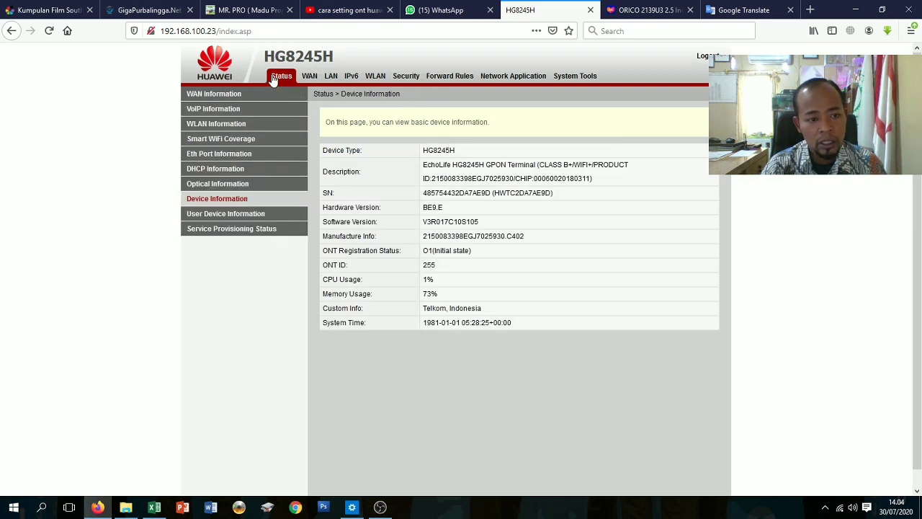
click(214, 216)
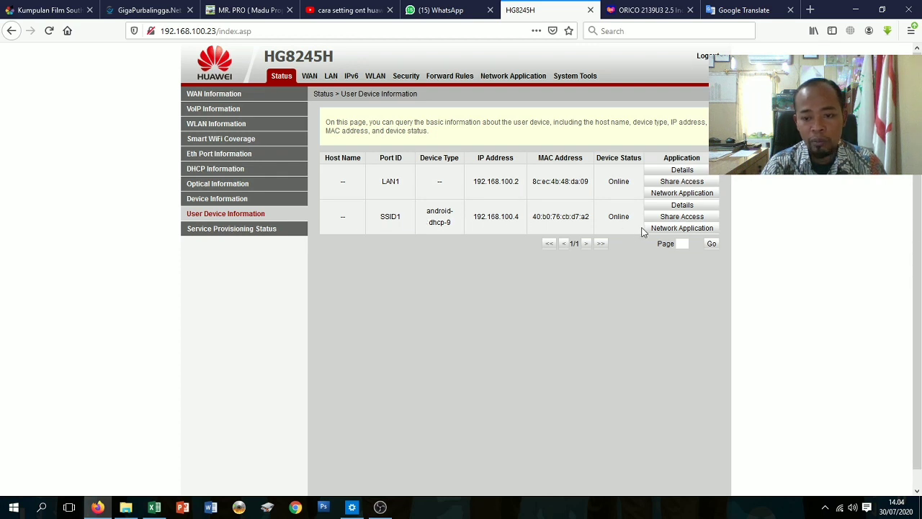
drag(533, 216, 595, 223)
right_click(568, 213)
click(583, 224)
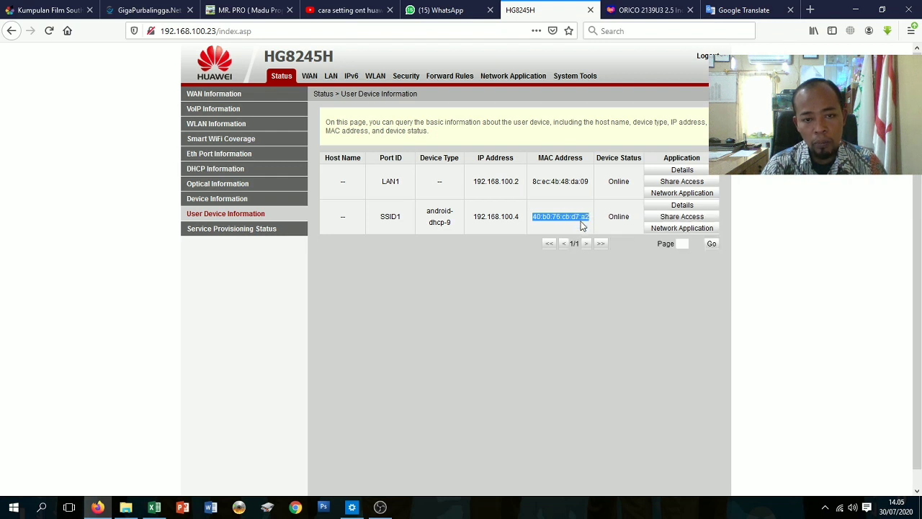
click(401, 78)
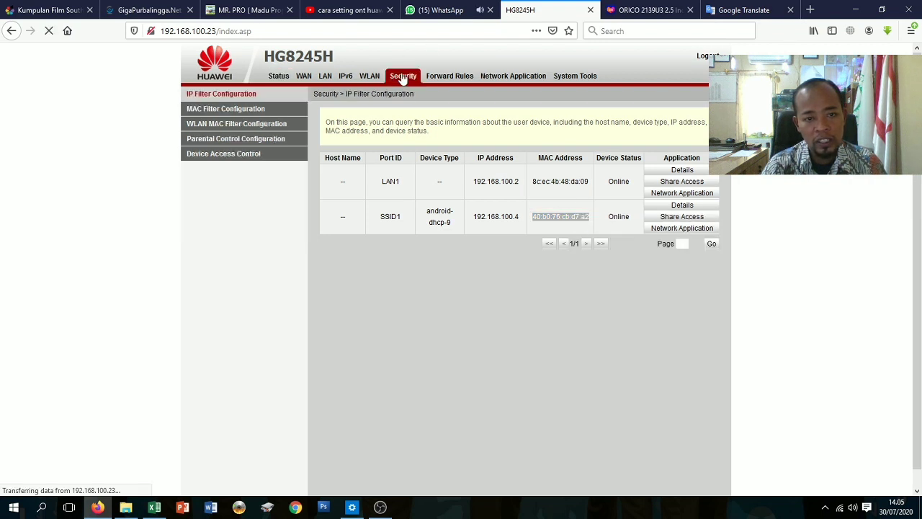
Add MAC address 40:b0:76:cb:d7:a2 as a new SSID1 WLAN MAC filter entry.
click(229, 126)
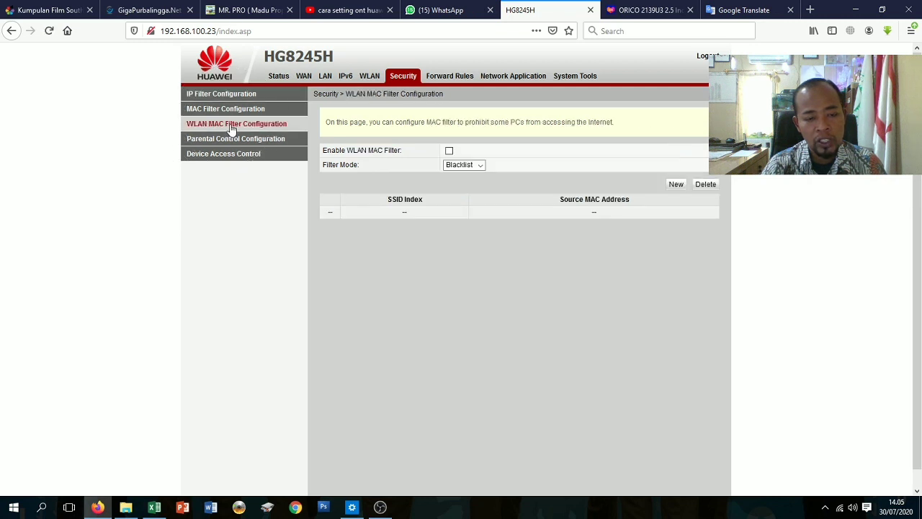
click(678, 186)
click(419, 237)
right_click(418, 237)
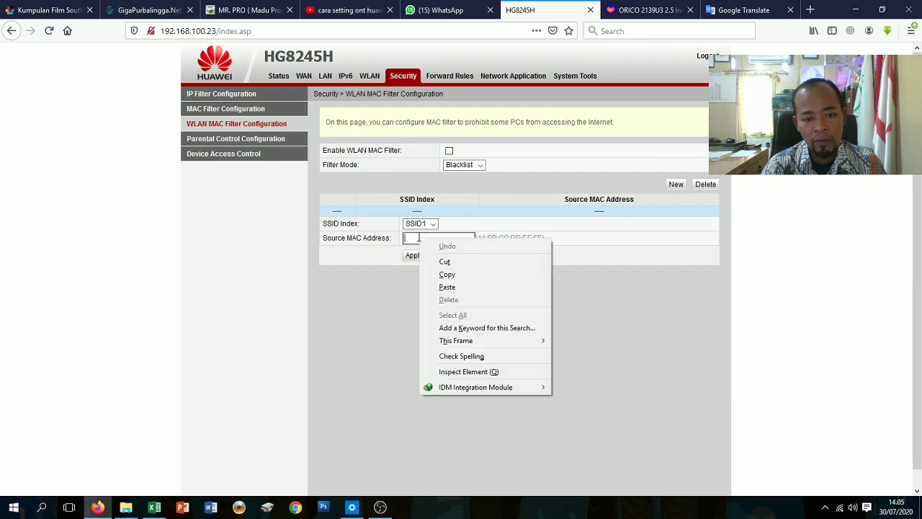
click(448, 291)
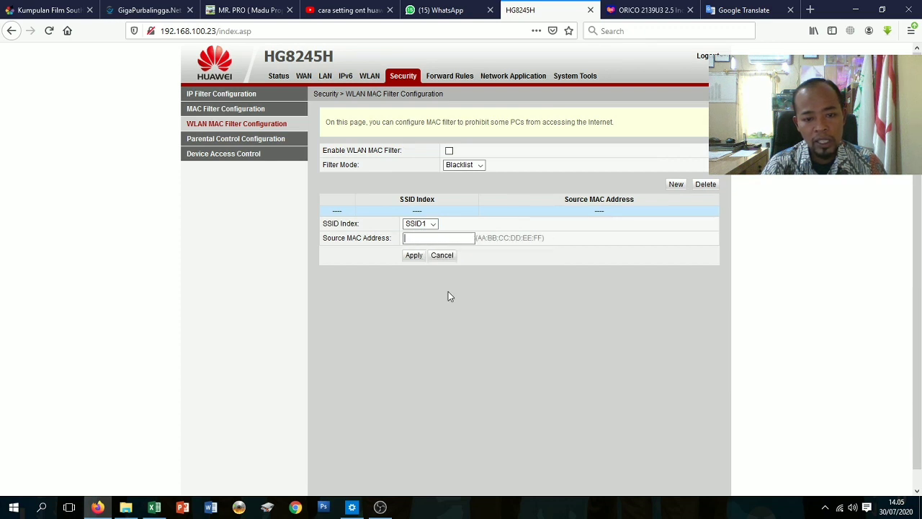
click(415, 256)
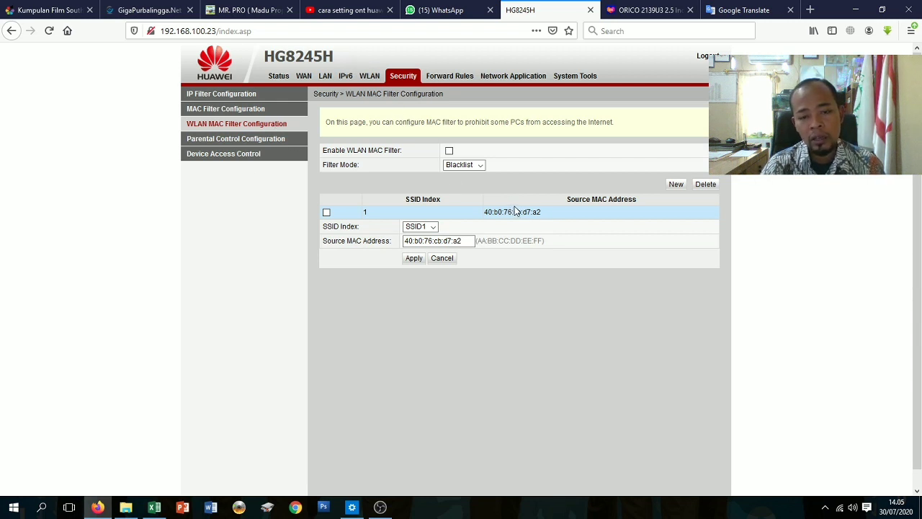
Switch the WLAN MAC filter mode to Whitelist and confirm the change.
click(479, 166)
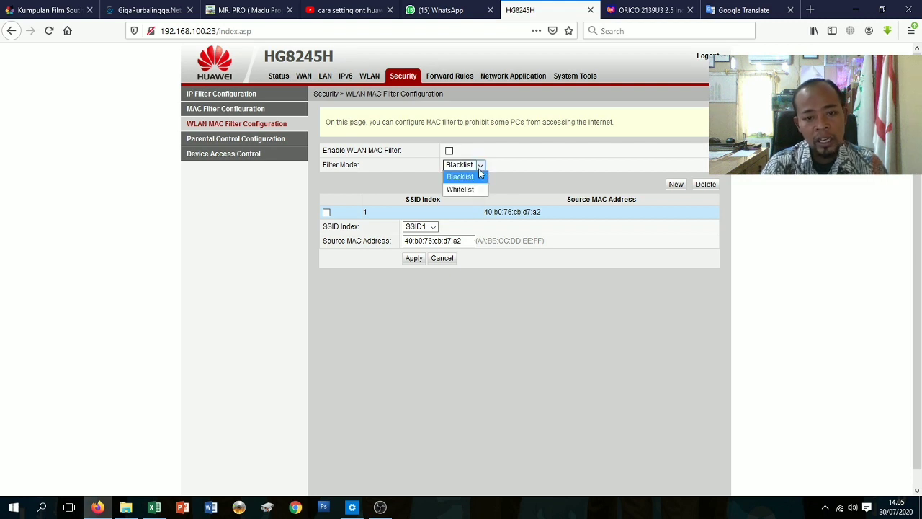
click(461, 189)
click(551, 230)
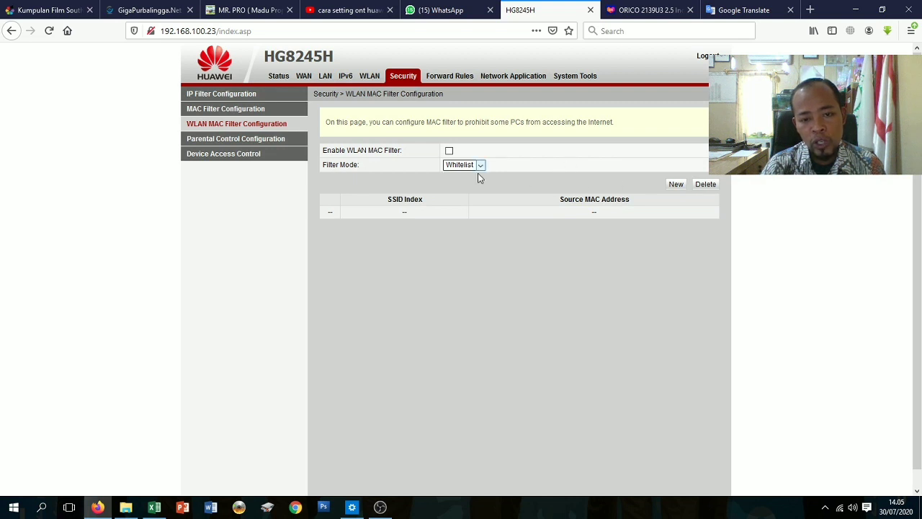
click(580, 80)
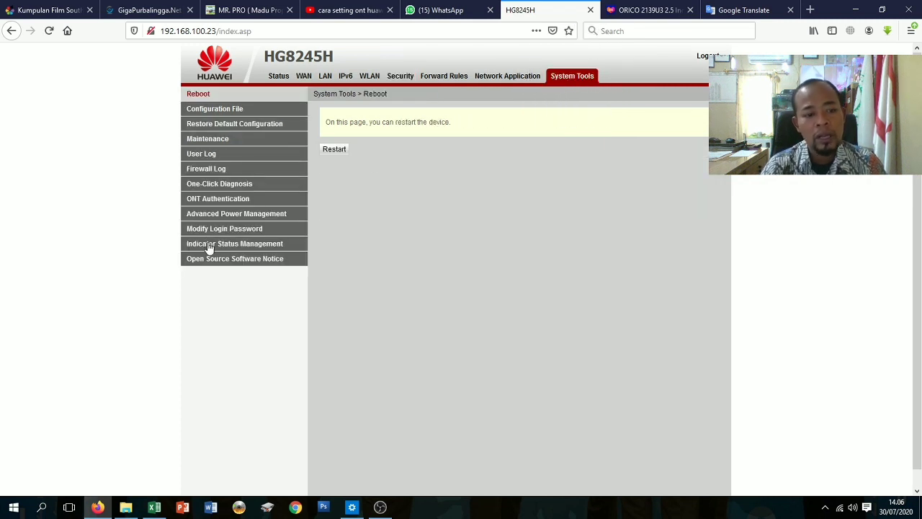
Restore the router's default configuration from System Tools and confirm the factory reset.
click(215, 128)
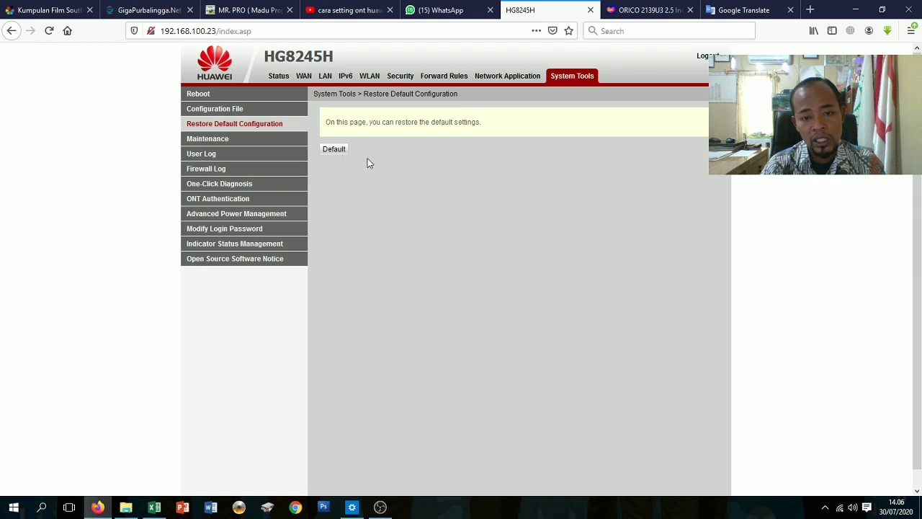
click(335, 156)
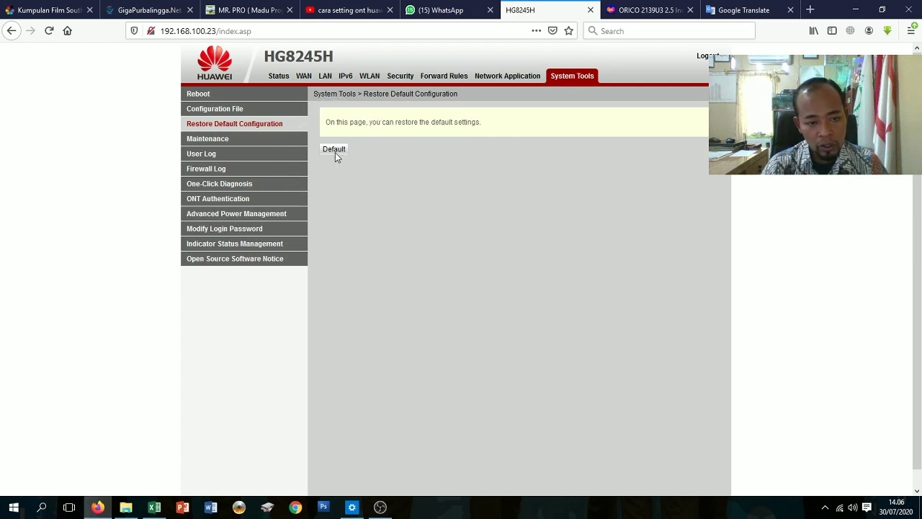
click(335, 151)
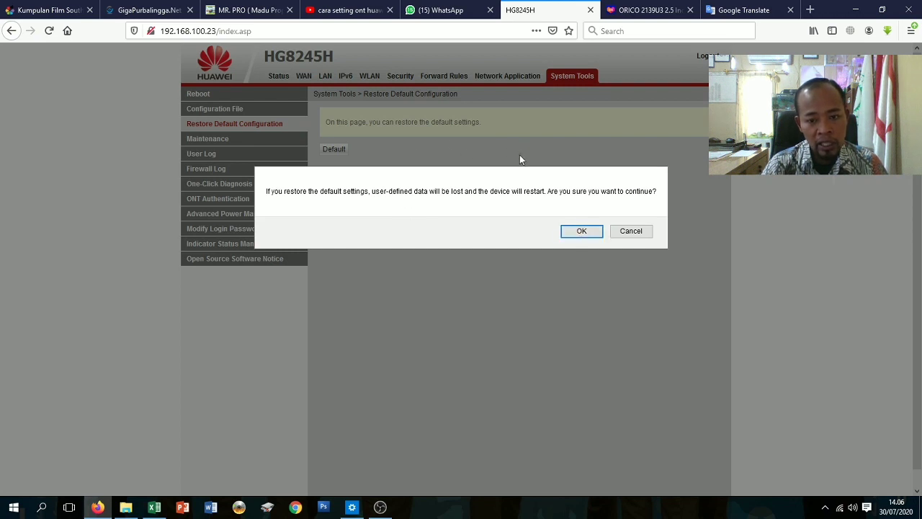
click(580, 230)
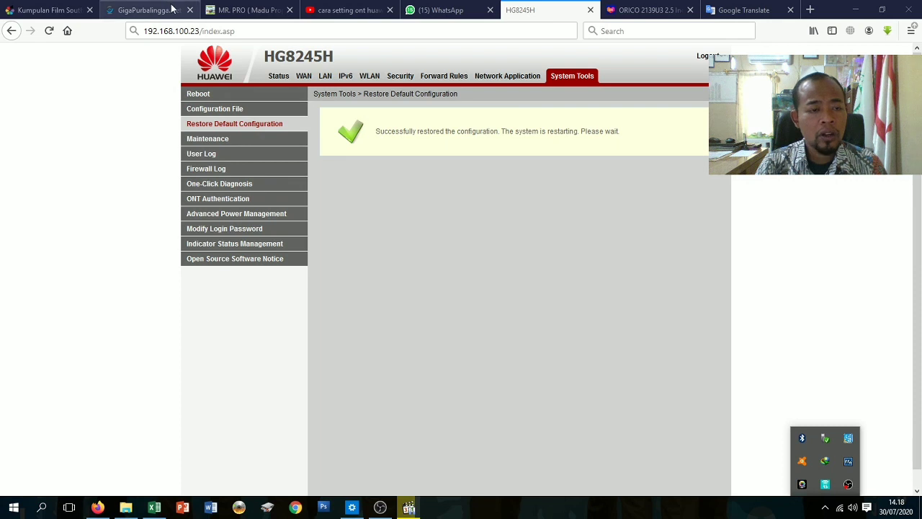
Load the router login page at 192.168.100.1, correcting the mistyped 192.168.100.23 address.
click(199, 30)
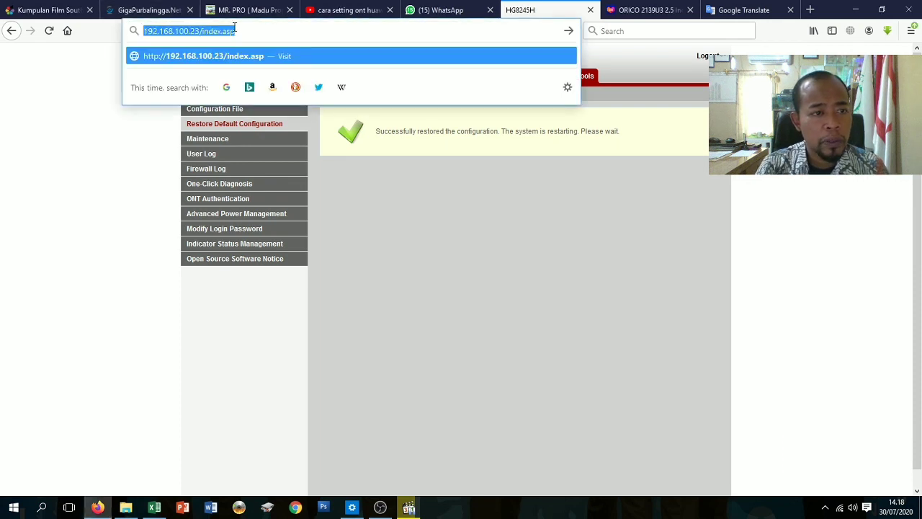
text(192.168.10)
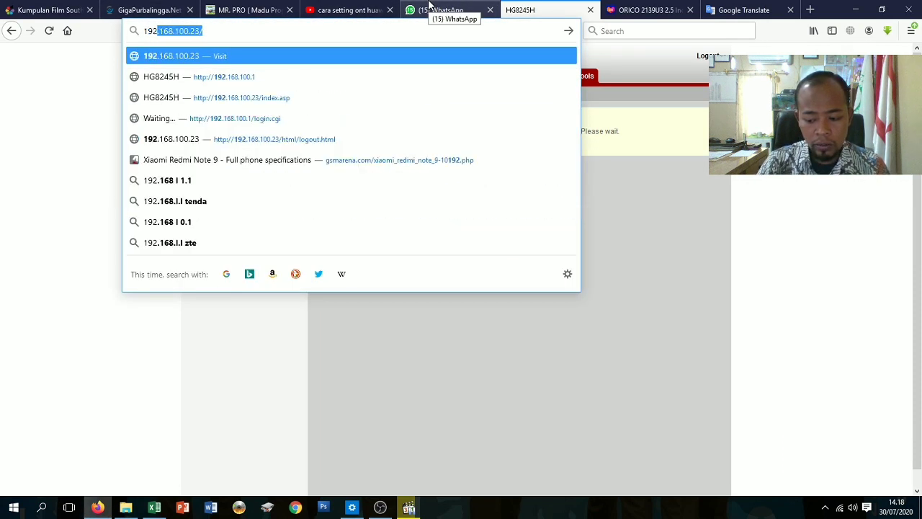
text(0.23)
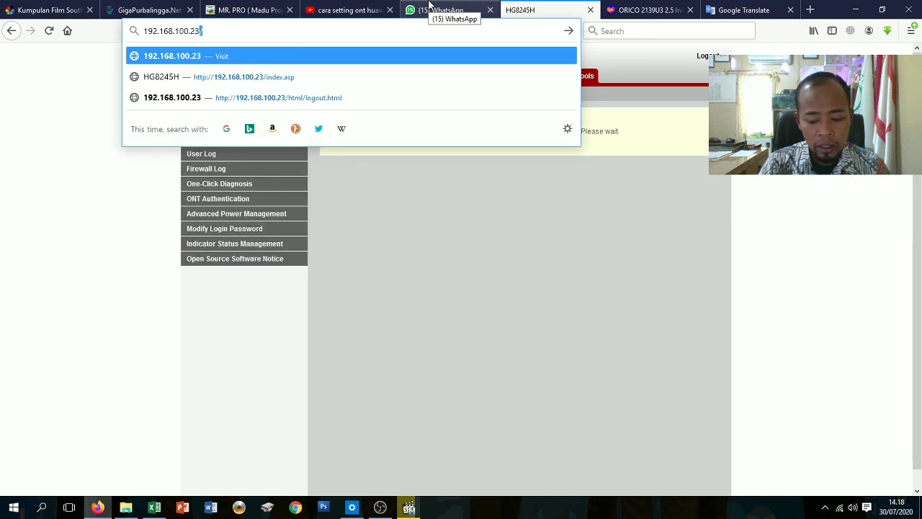
key(Return)
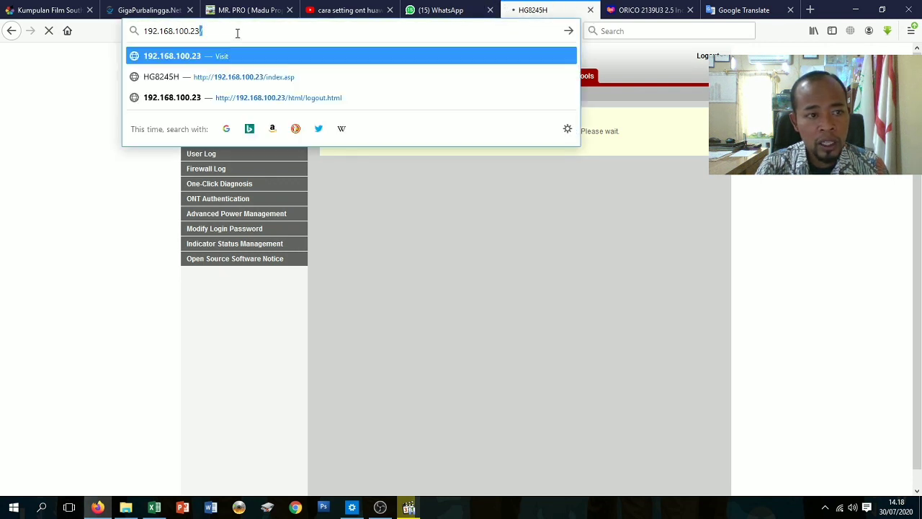
click(237, 31)
key(BackSpace)
key(BackSpace)
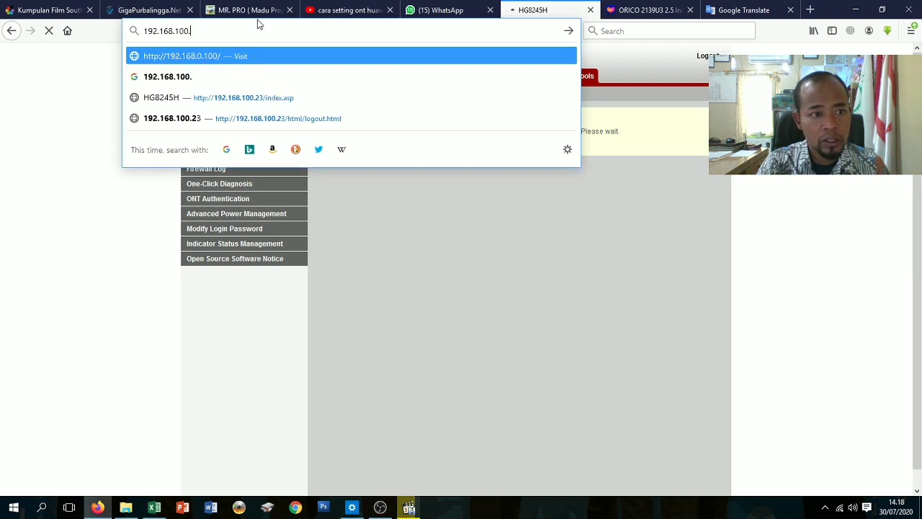
text(1)
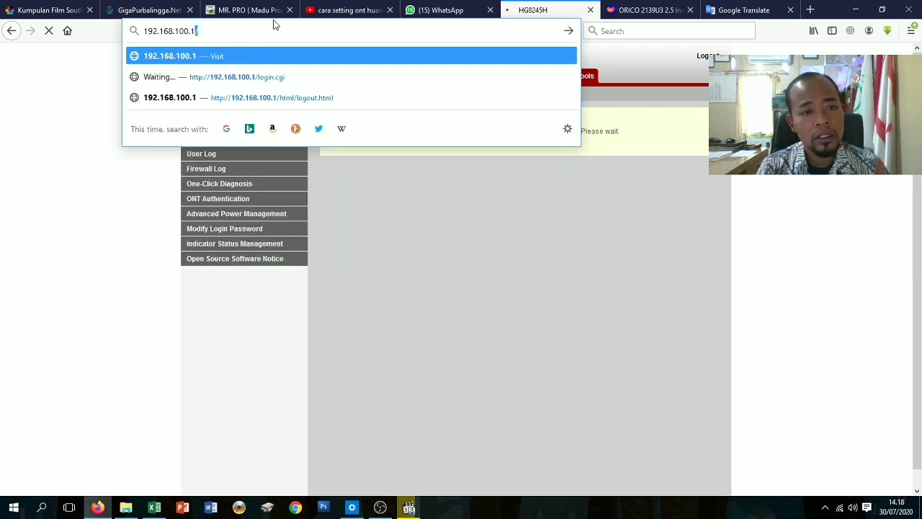
text(/)
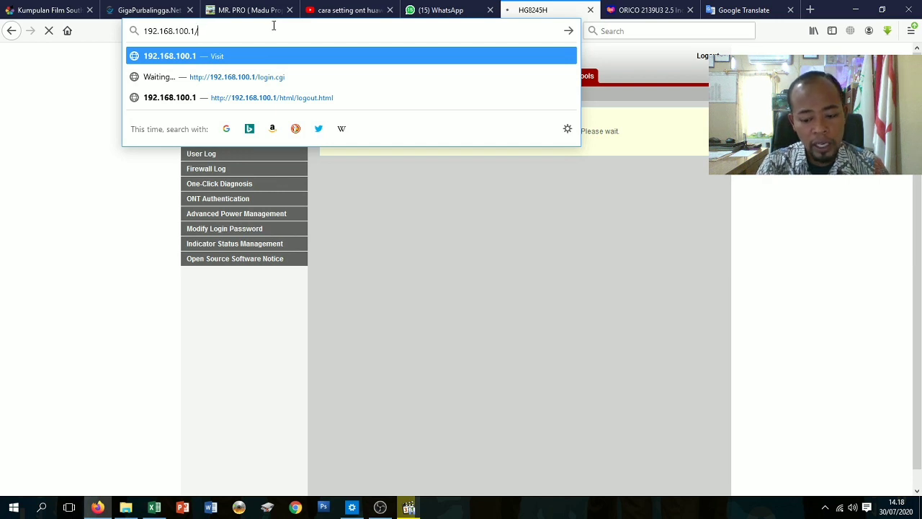
key(Return)
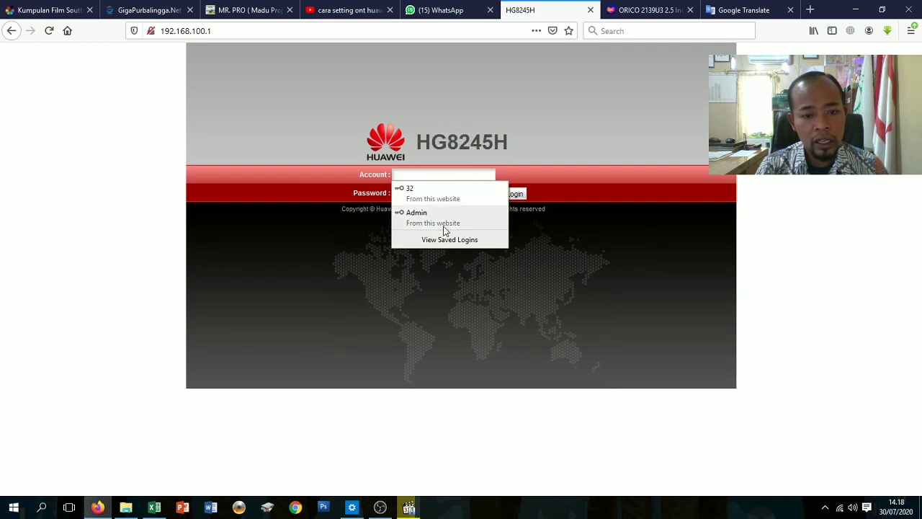
Log in with account Admin, replacing the autofilled password with the default password.
click(417, 175)
text(a)
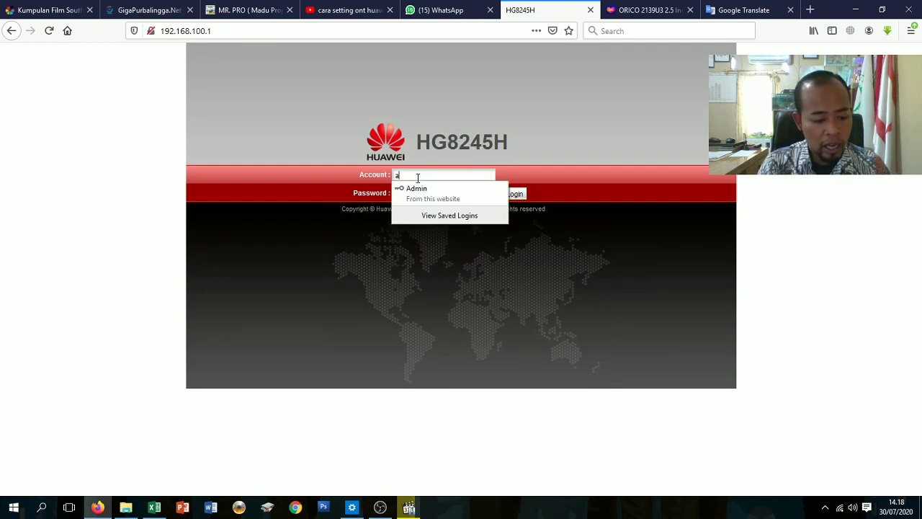
text(d)
key(BackSpace)
key(BackSpace)
text(A)
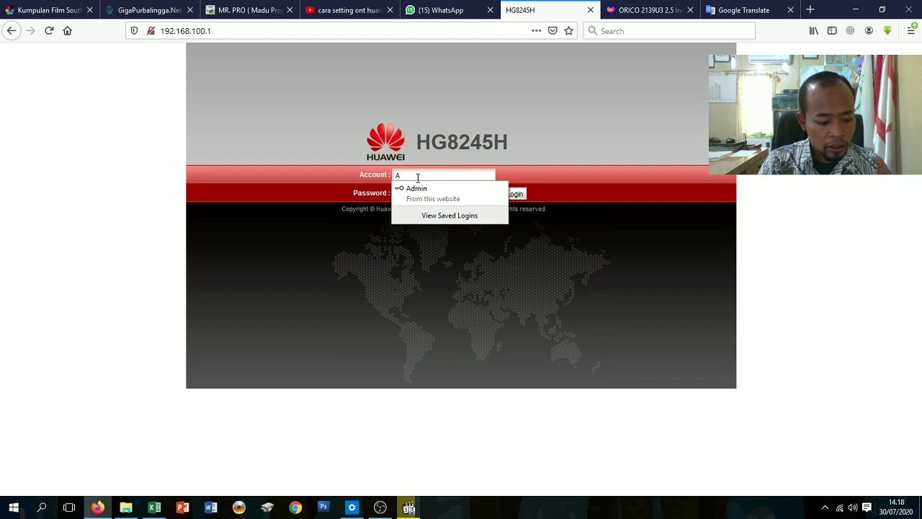
text(dmin)
key(Down)
key(Return)
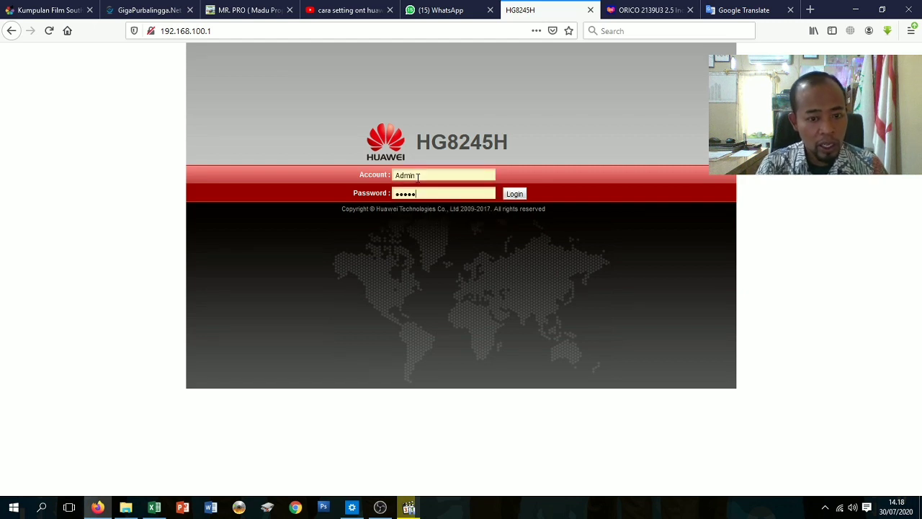
drag(422, 194, 342, 200)
key(BackSpace)
text(••)
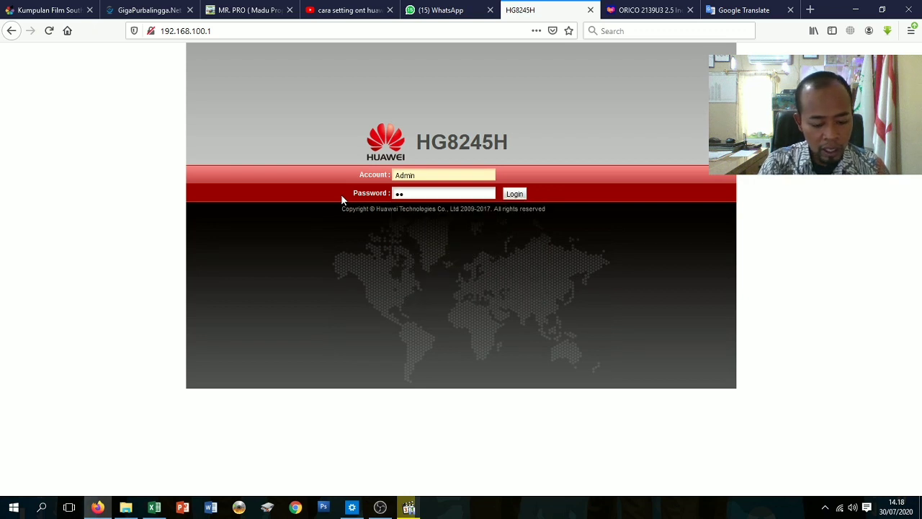
text(•••)
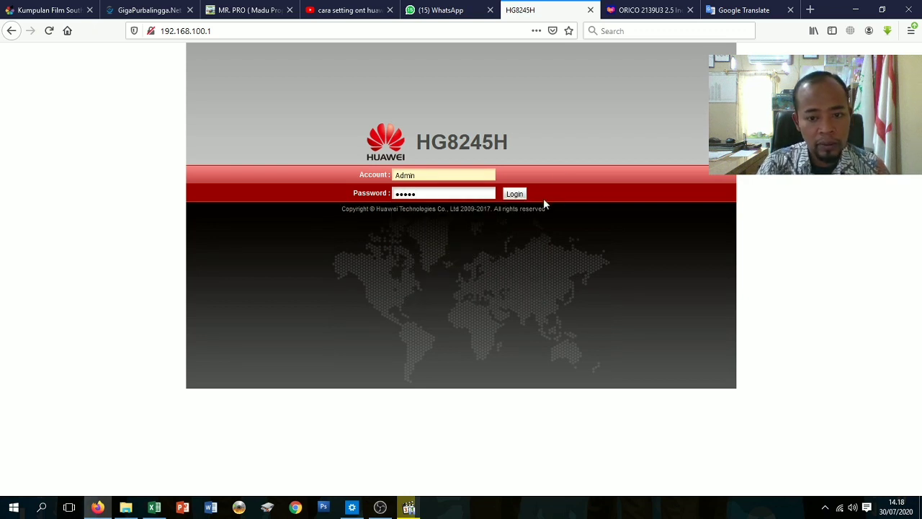
click(514, 193)
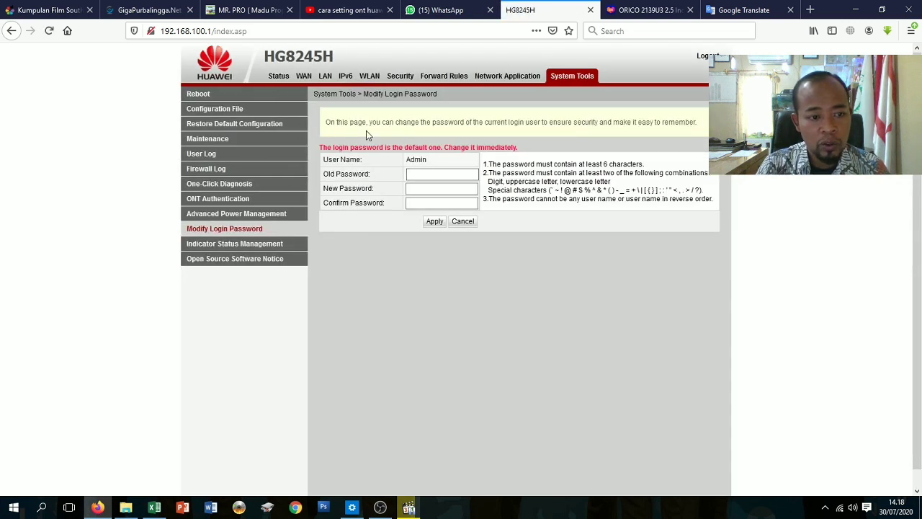
Check the LAN primary IP address and confirm the WLAN SSID is the default HUAWEI-v2a7.
click(330, 83)
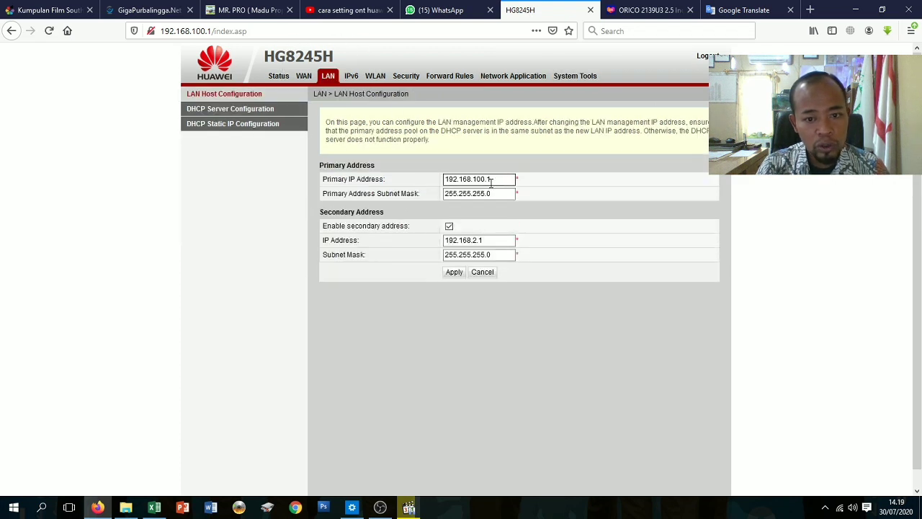
click(491, 181)
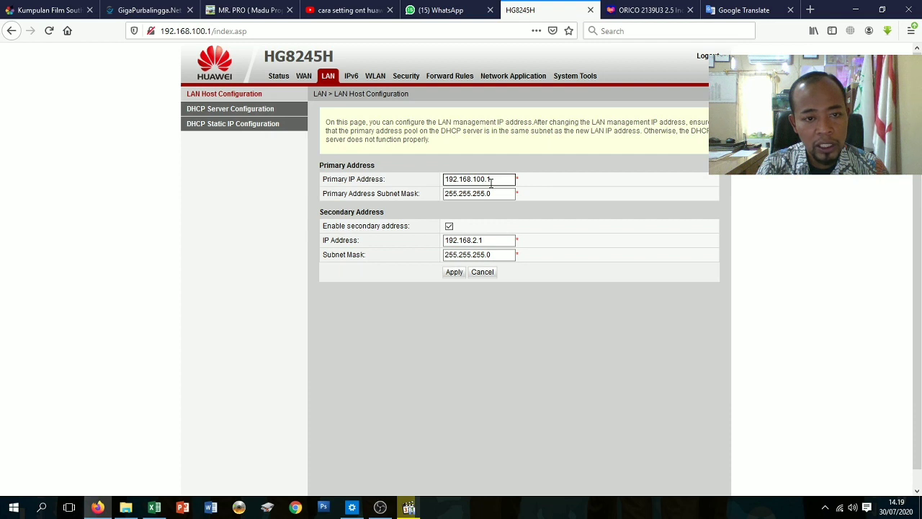
click(384, 76)
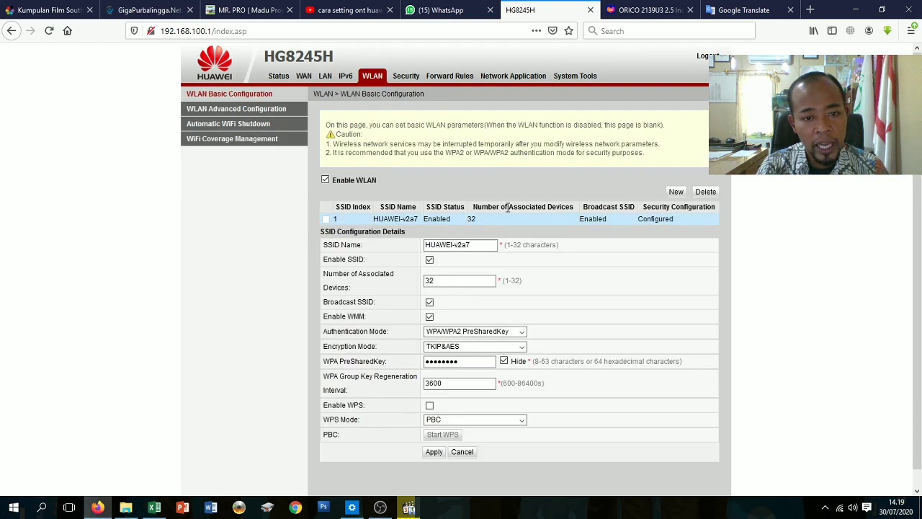
click(475, 245)
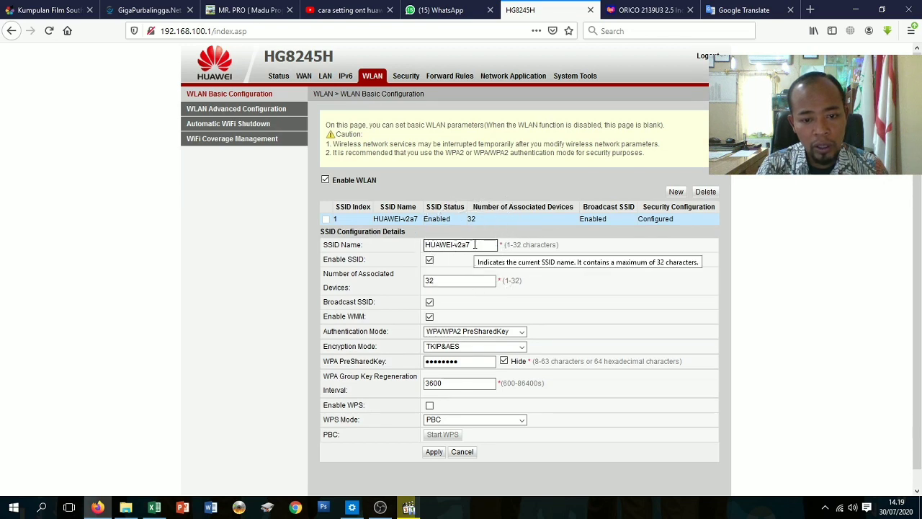
scroll(486, 354, down, 1)
scroll(485, 350, up, 1)
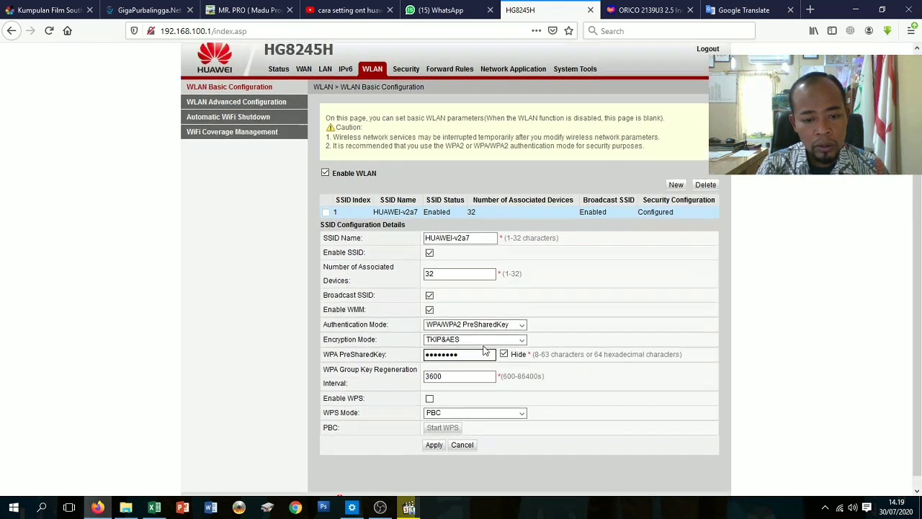